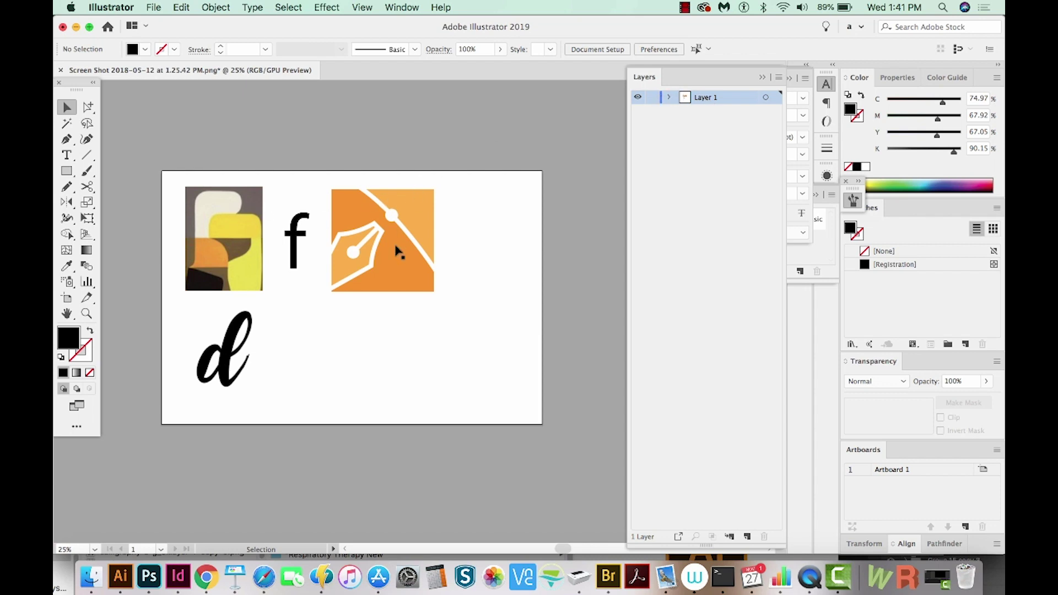
Add a new layer above the reference, zoom in on the orange pen icon and ready the Pen tool
click(748, 536)
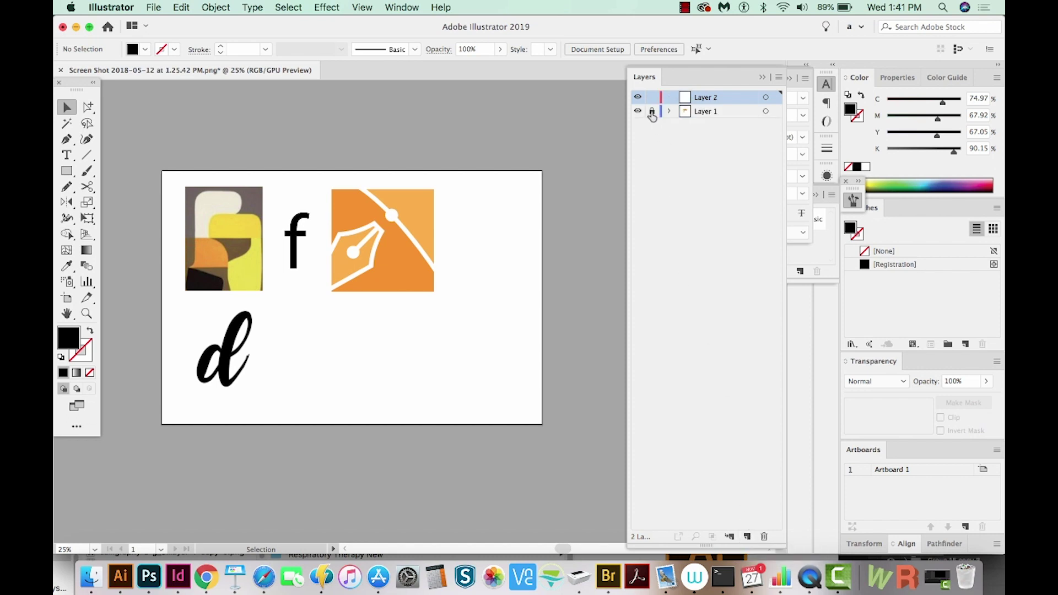
key(z)
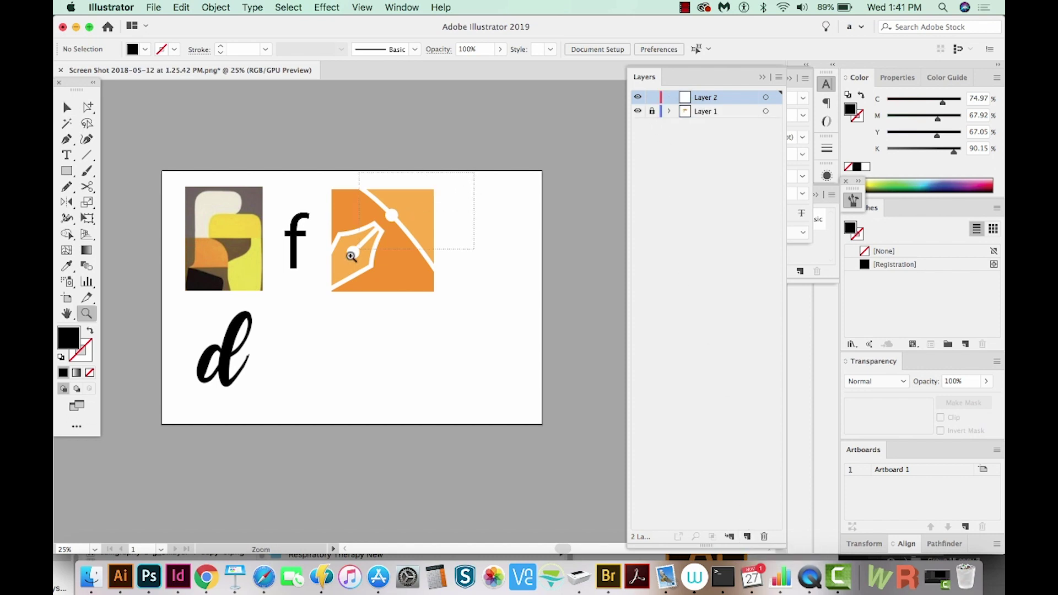
drag(321, 299, 347, 323)
key(p)
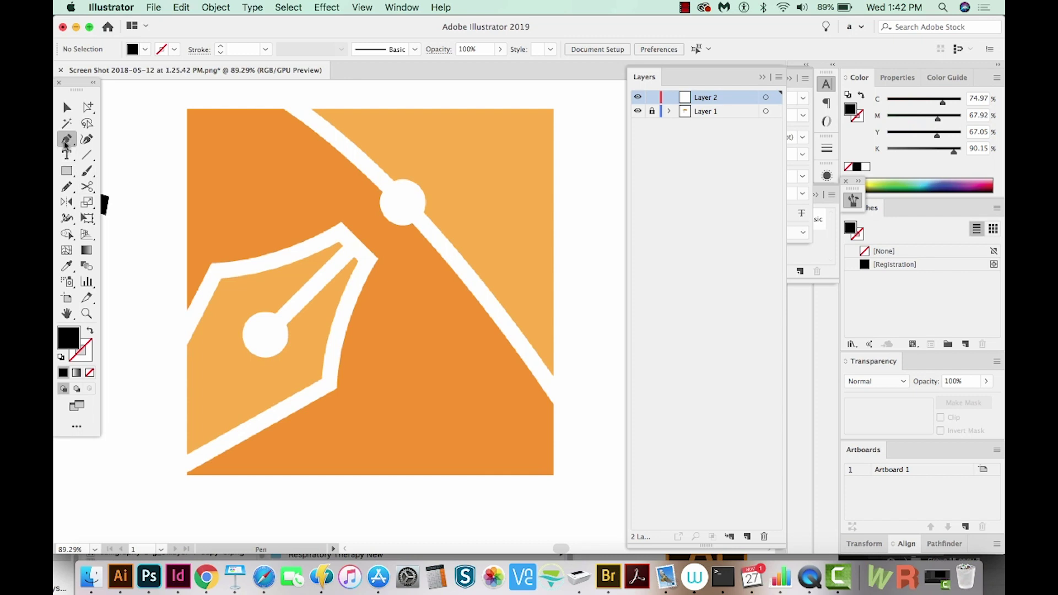
Place anchors at the nib's left edge and upper-left bend, then shape a curved point at its top tip
click(188, 349)
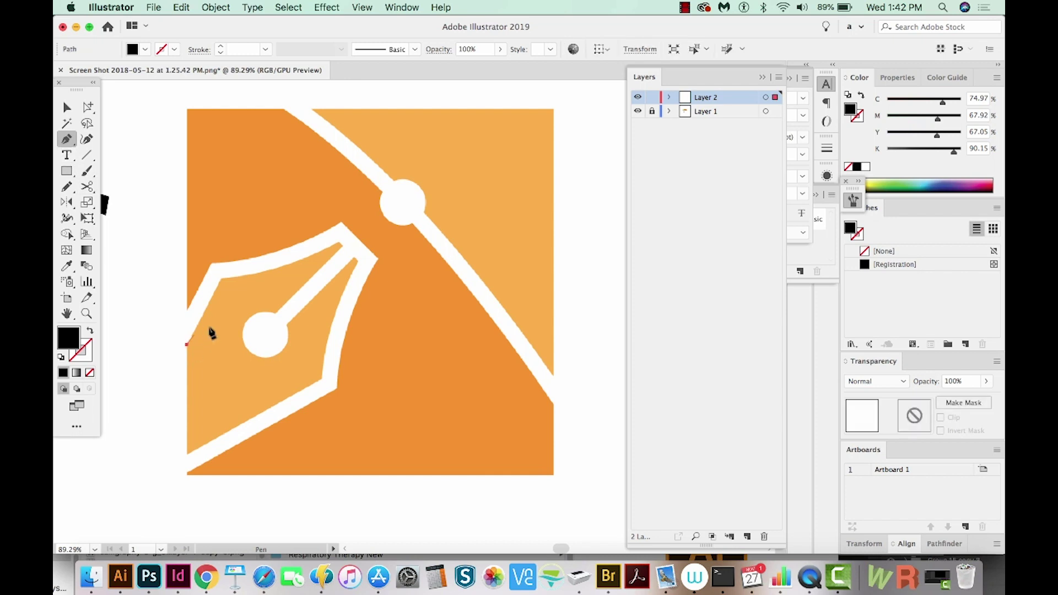
click(222, 283)
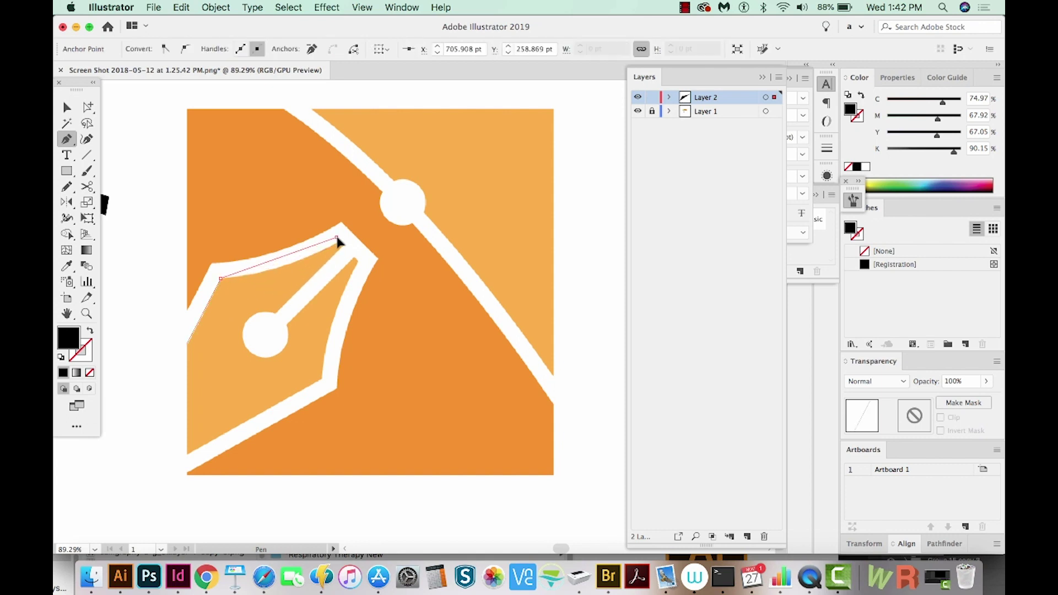
drag(338, 239, 373, 221)
drag(374, 221, 372, 217)
drag(371, 218, 376, 221)
drag(375, 222, 375, 220)
drag(375, 220, 374, 218)
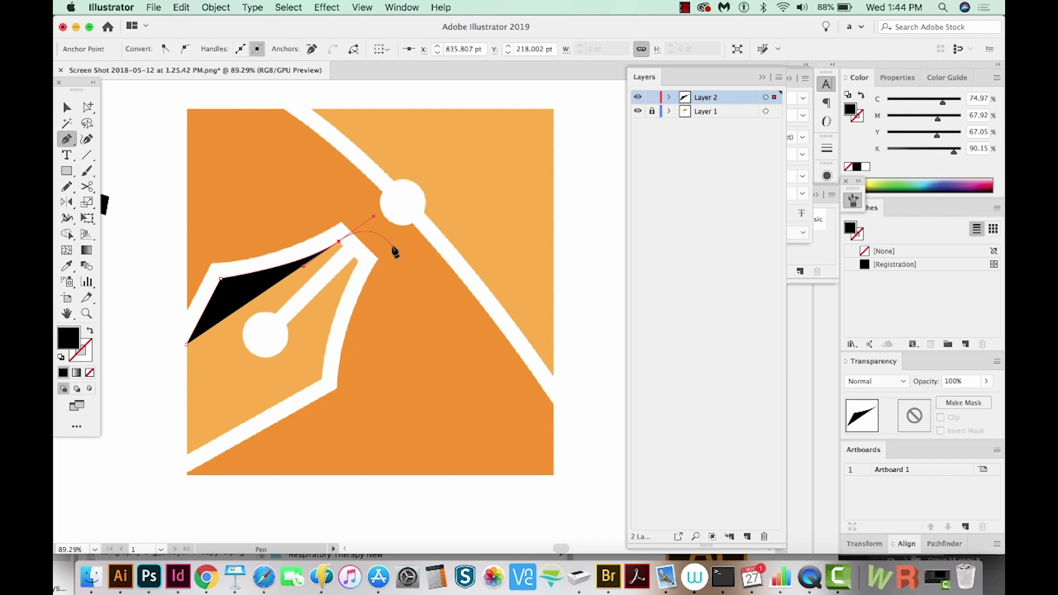
Undo a stray point, corner the tip, then trace the right shoulder, lower-right curve and lower-left corner
click(359, 261)
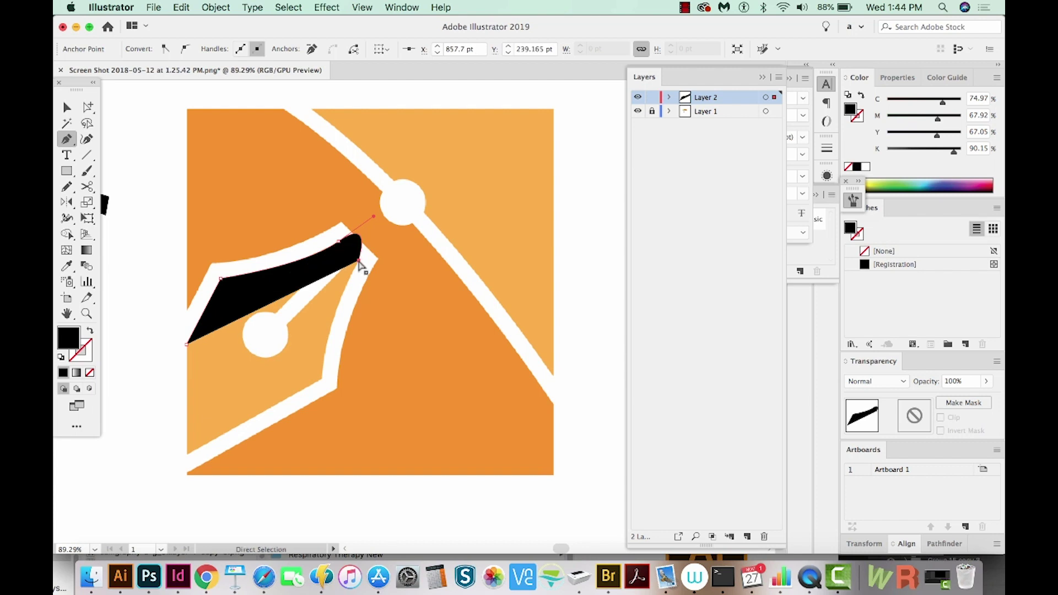
key(super+z)
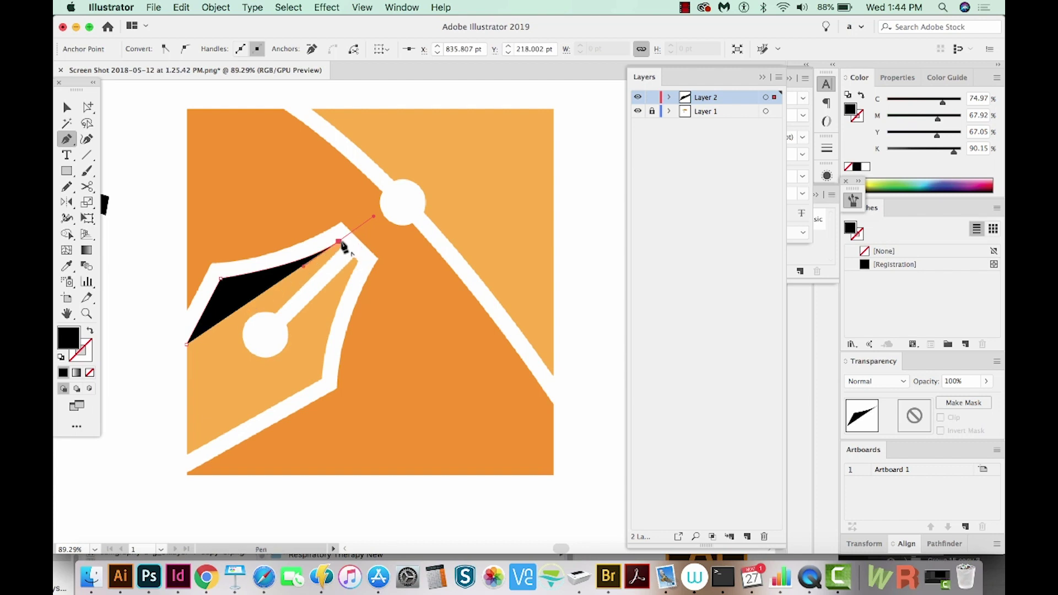
click(340, 242)
click(361, 265)
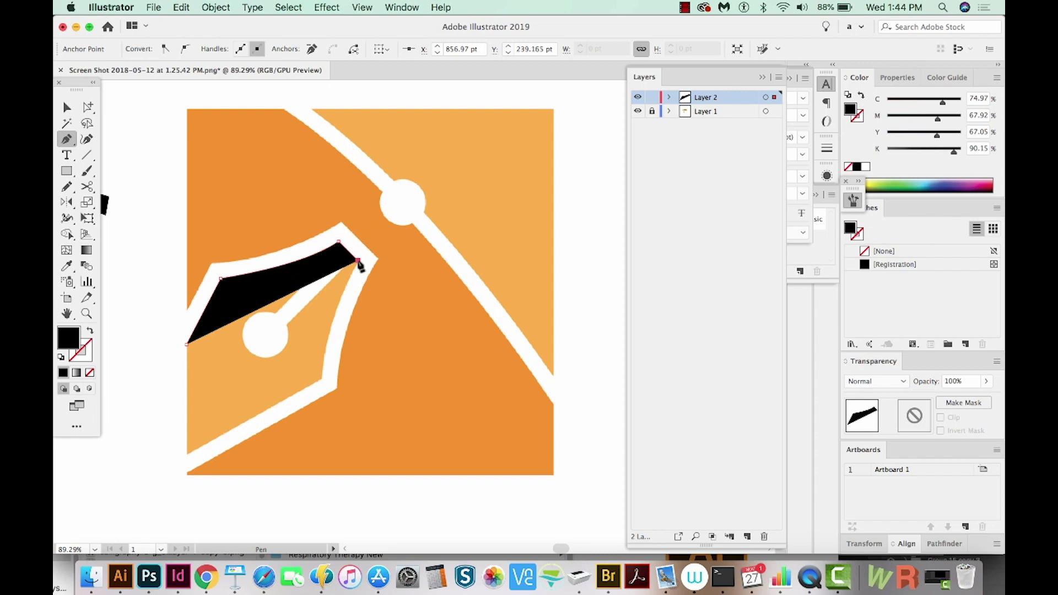
drag(322, 378, 325, 422)
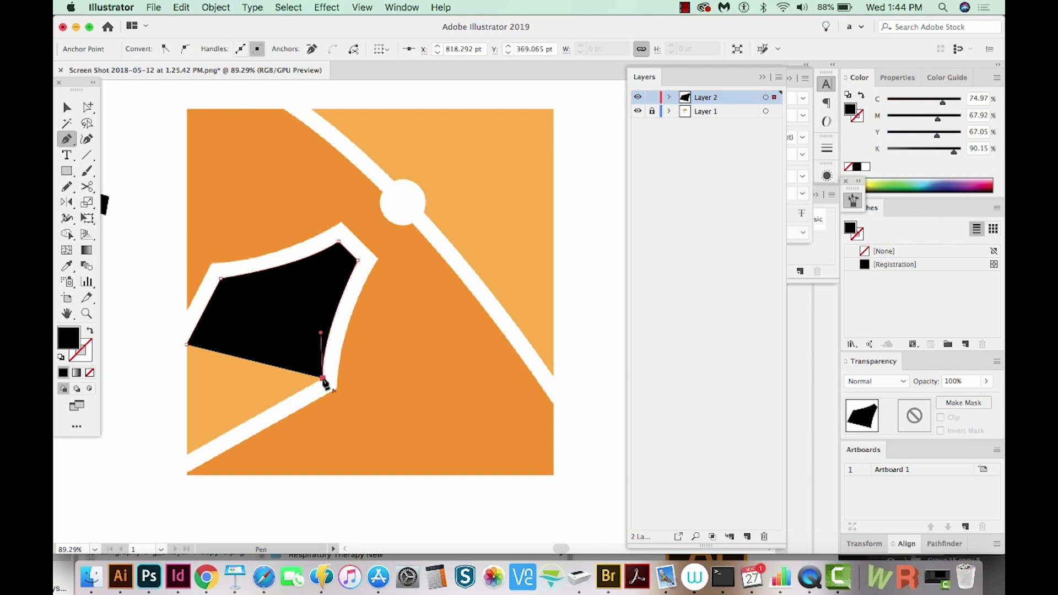
click(324, 378)
click(186, 461)
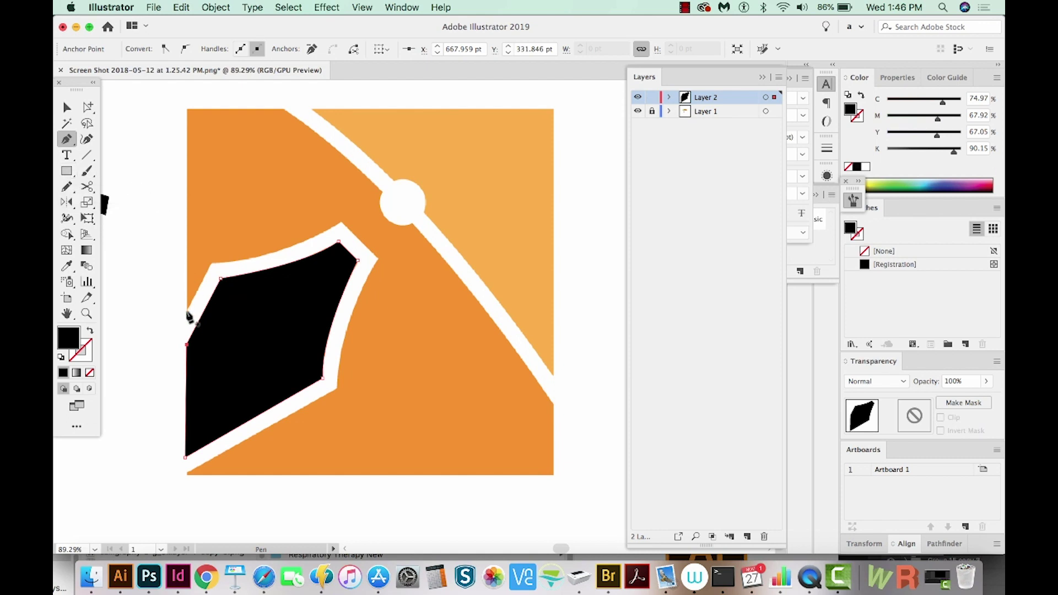
Start a new path through the square's top-left, top-right and bottom-right corners
click(187, 111)
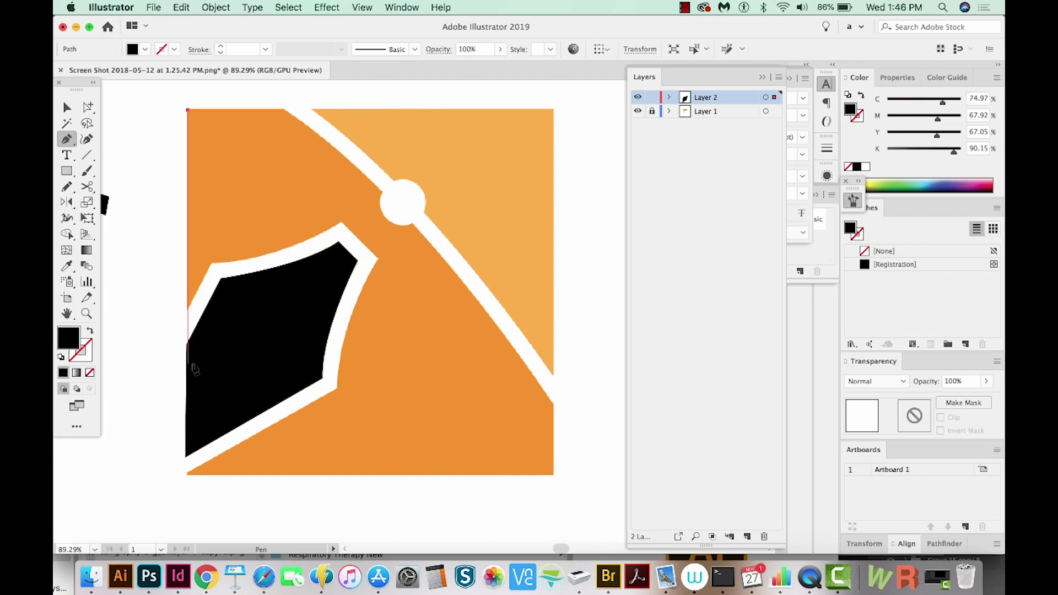
click(554, 111)
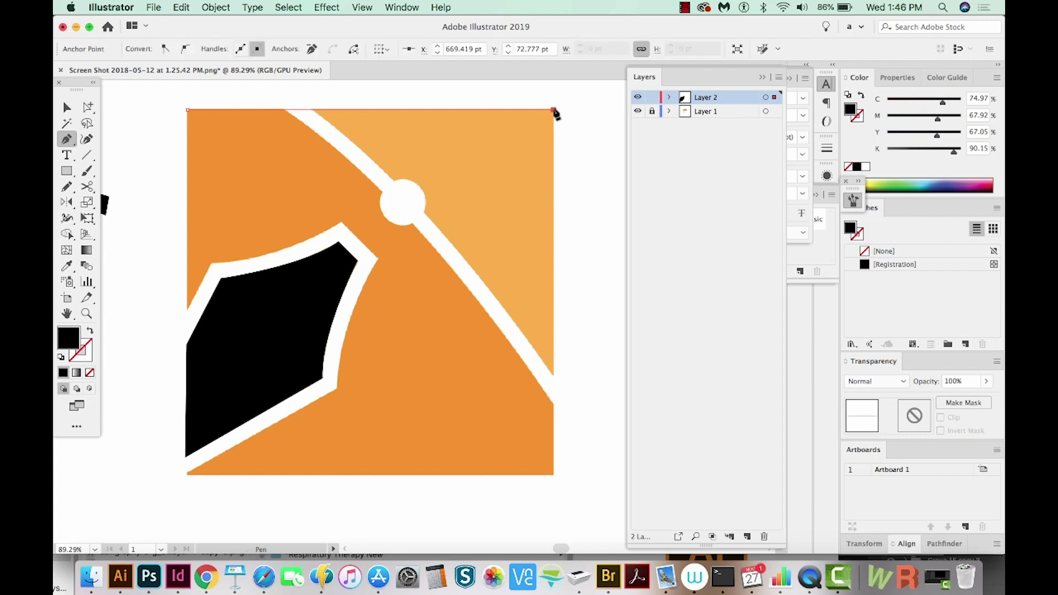
click(556, 477)
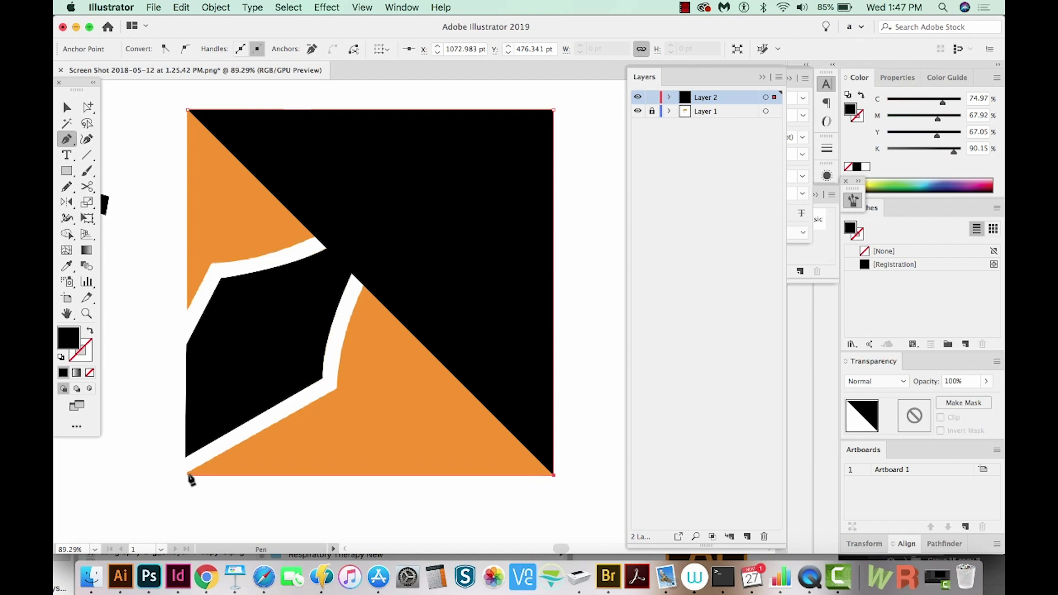
Set fill to None, add the bottom-left corner and close the square outline at top-left
key(slash)
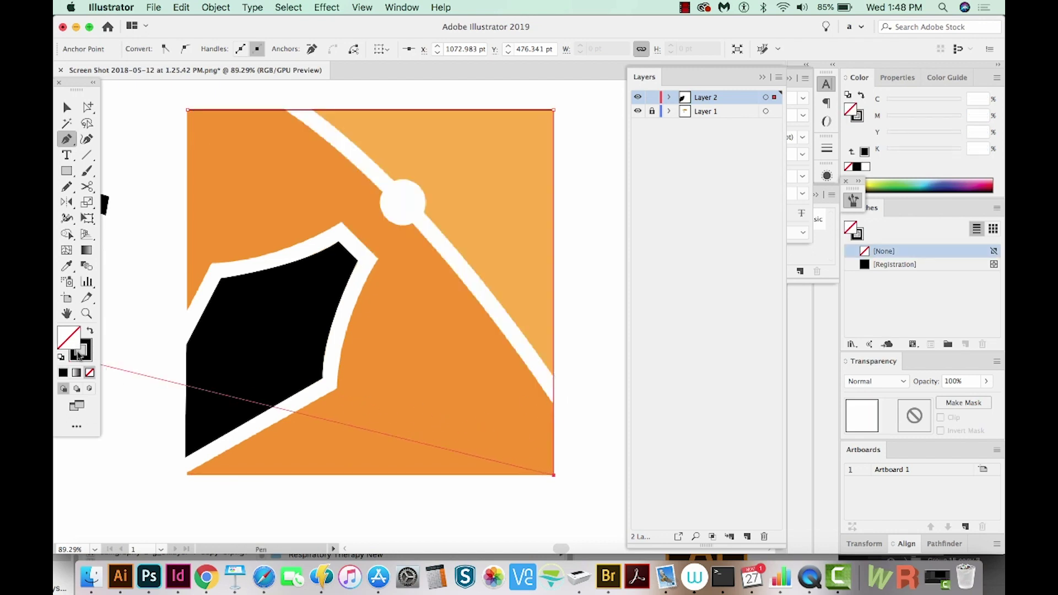
click(187, 457)
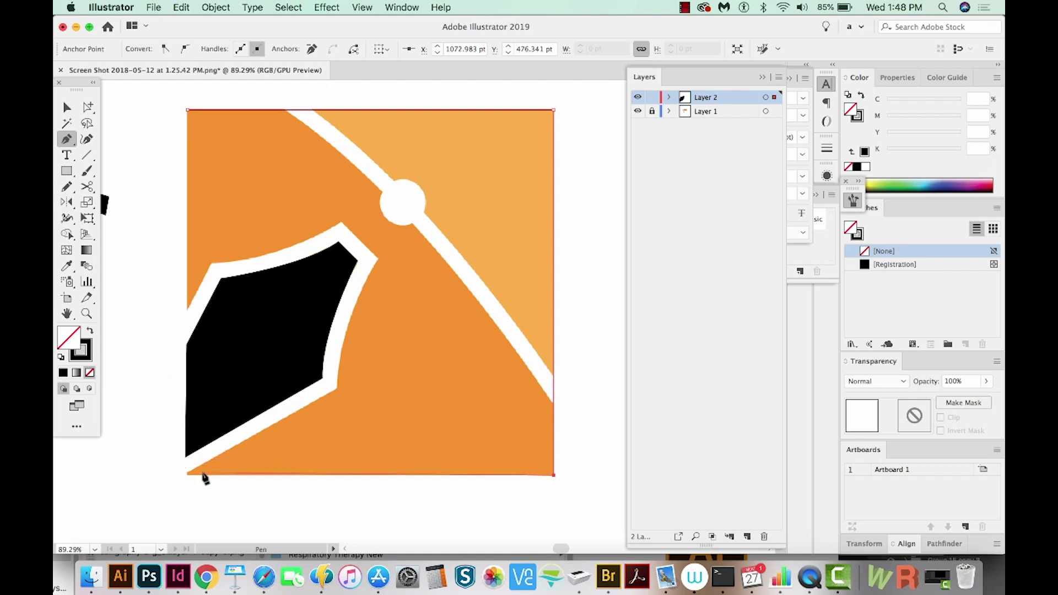
click(190, 112)
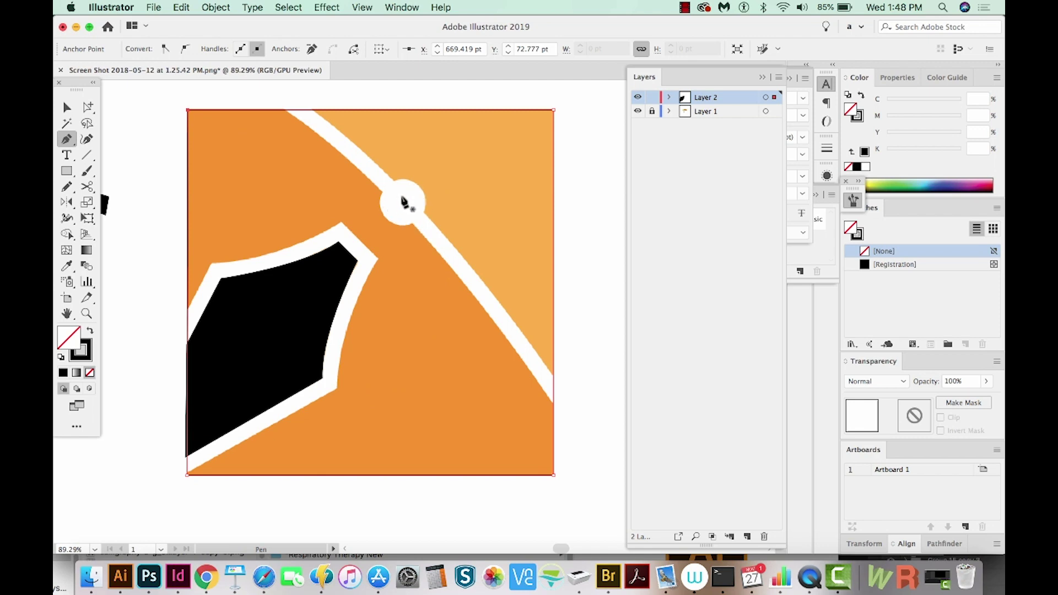
Deselect and draw an ellipse over the white dot with the Ellipse tool
key(super+shift+a)
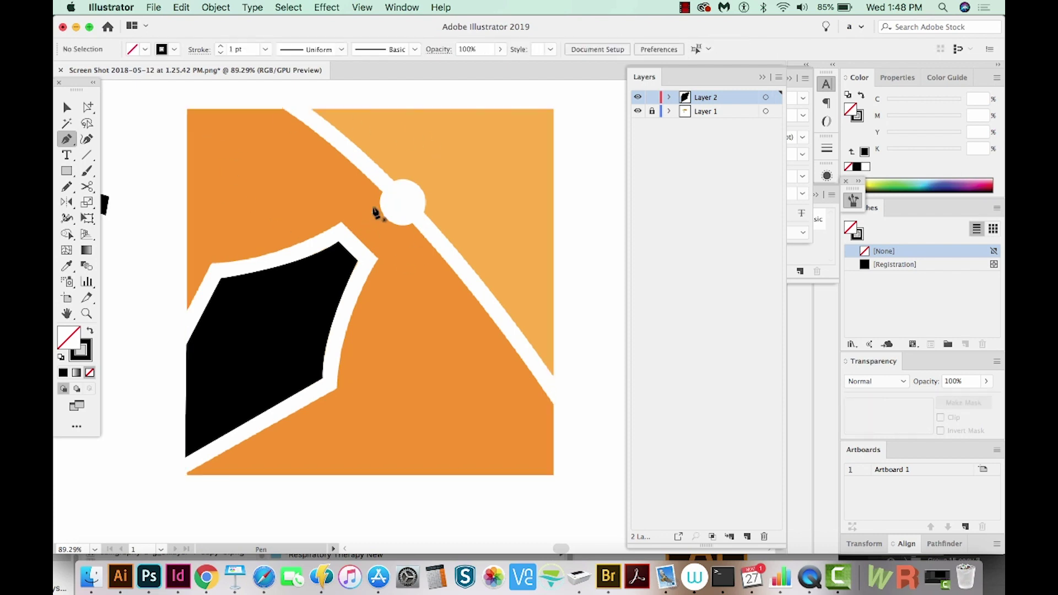
click(66, 170)
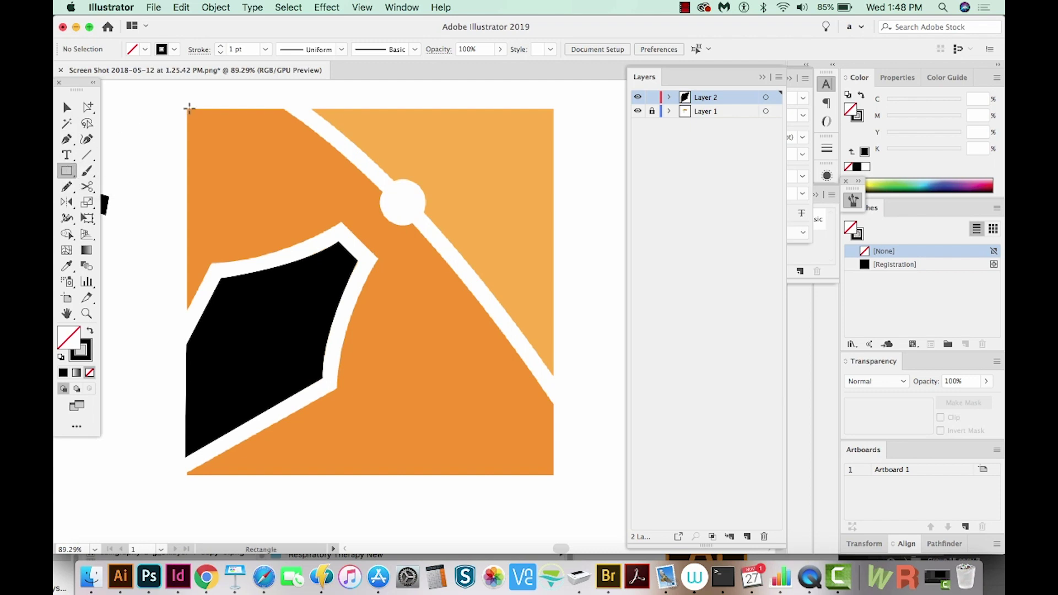
drag(187, 108, 555, 473)
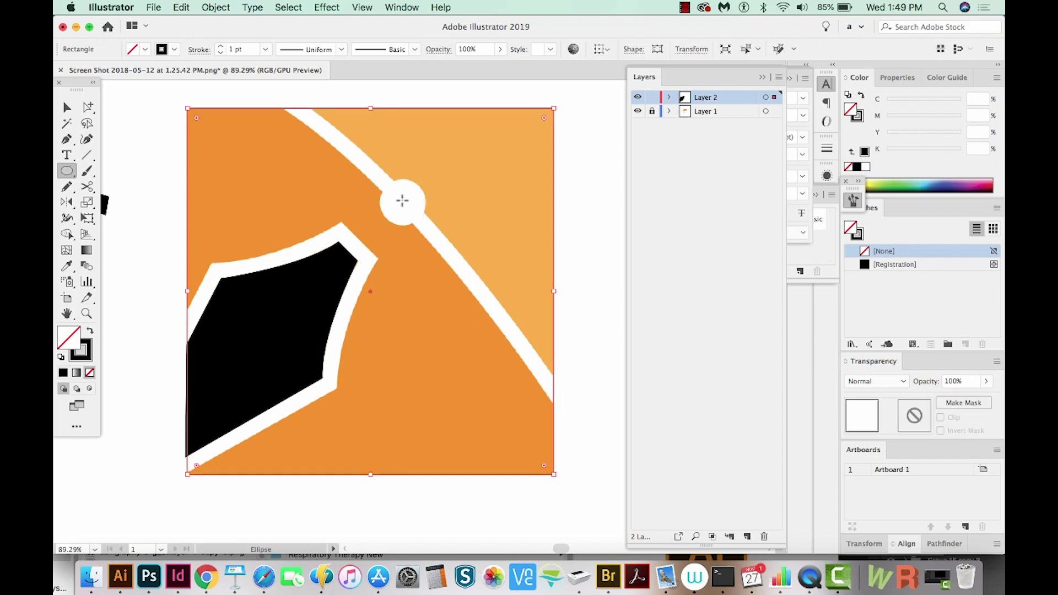
drag(402, 200, 429, 223)
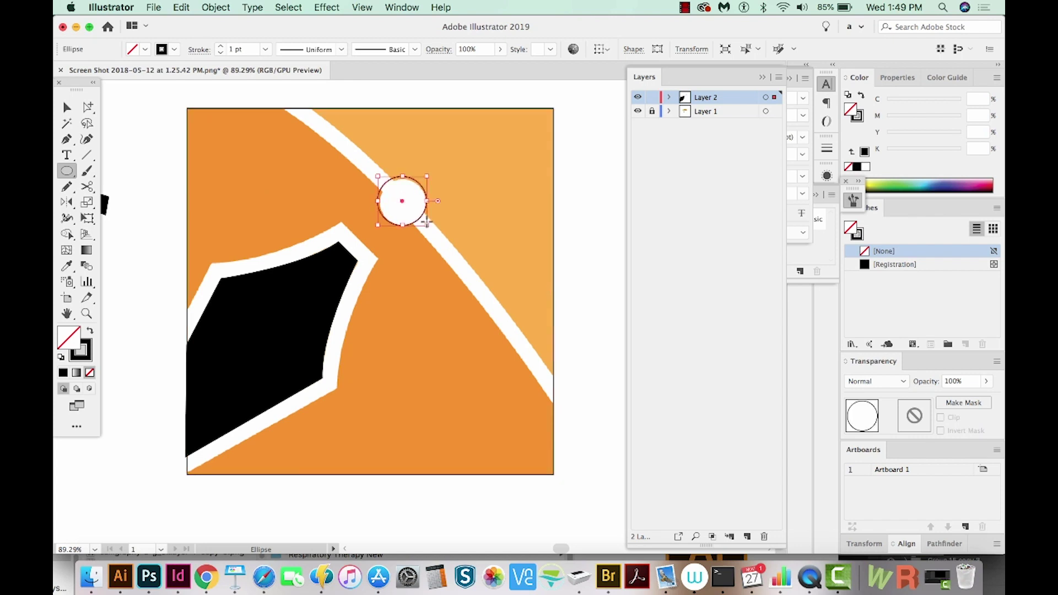
Nudge the circle into place, then select the nib shape and remove its black fill
key(v)
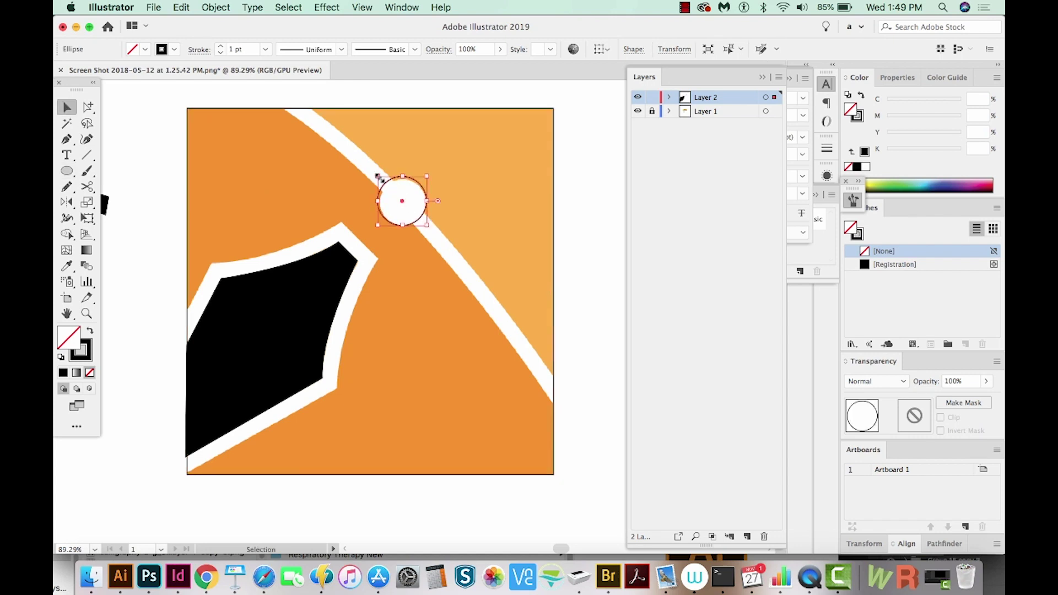
drag(402, 201, 403, 202)
click(319, 283)
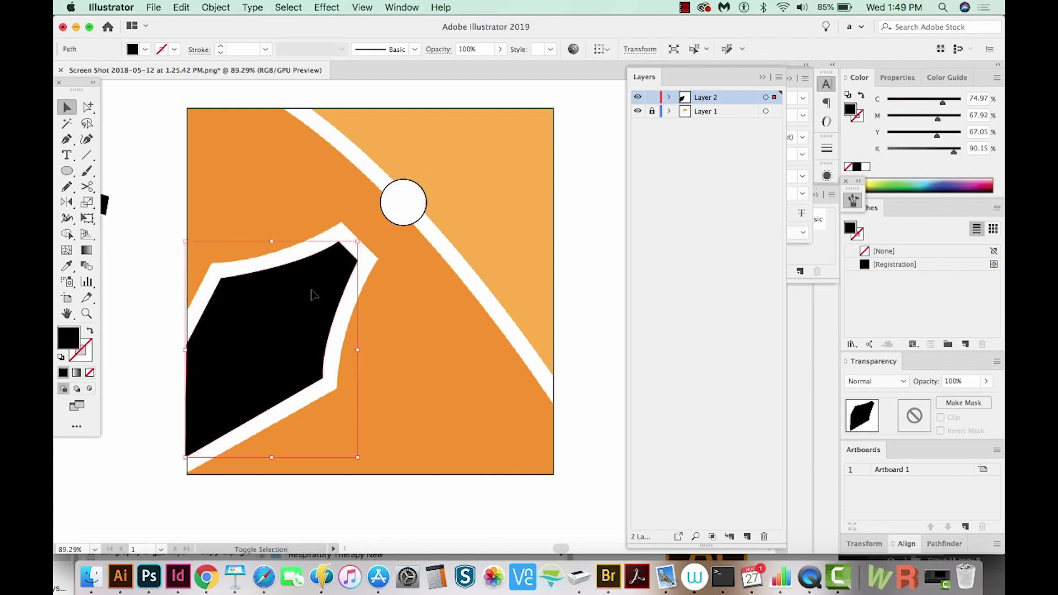
key(slash)
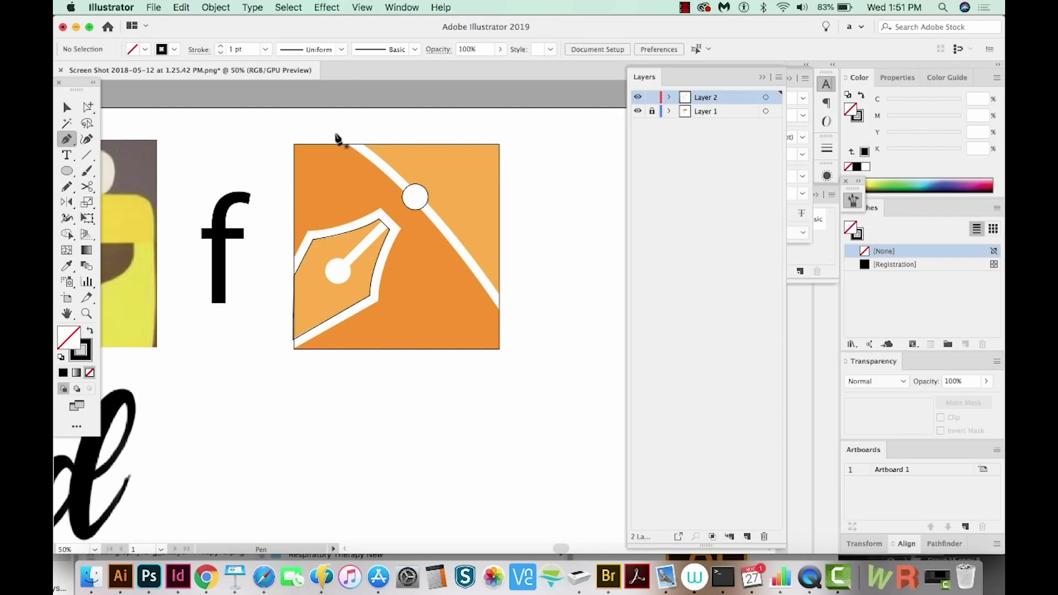
Draw smooth curve points from the icon's top edge through the circle past the square's corner
click(338, 134)
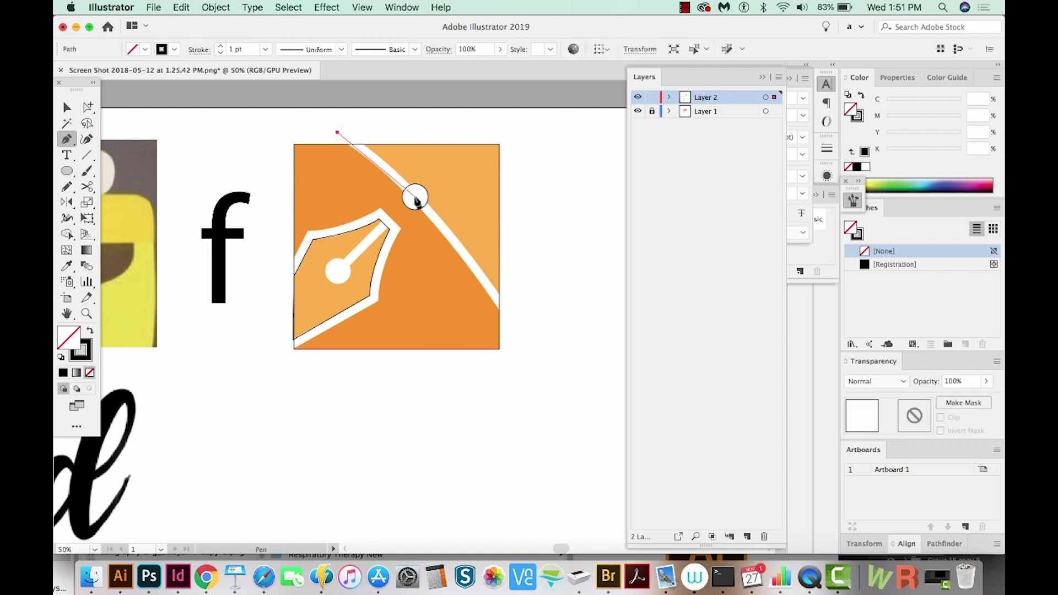
drag(415, 199, 526, 339)
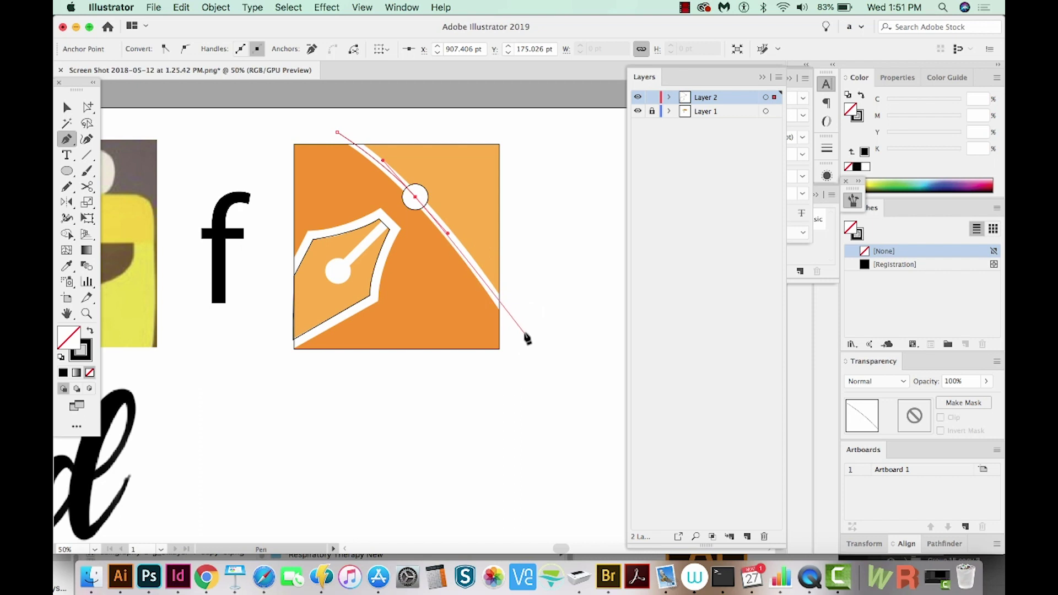
drag(523, 335, 550, 368)
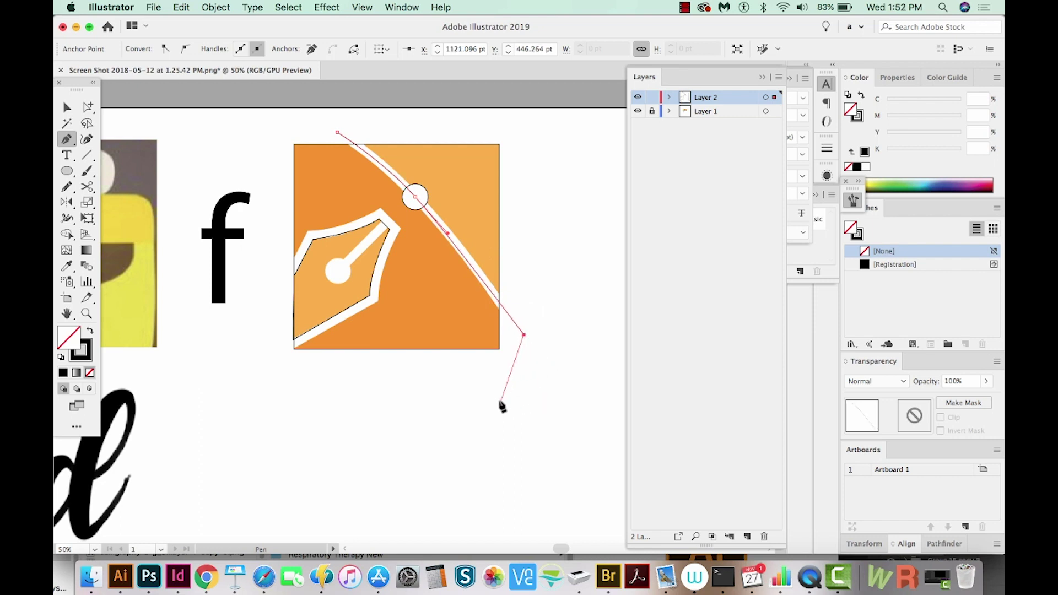
drag(381, 389, 517, 354)
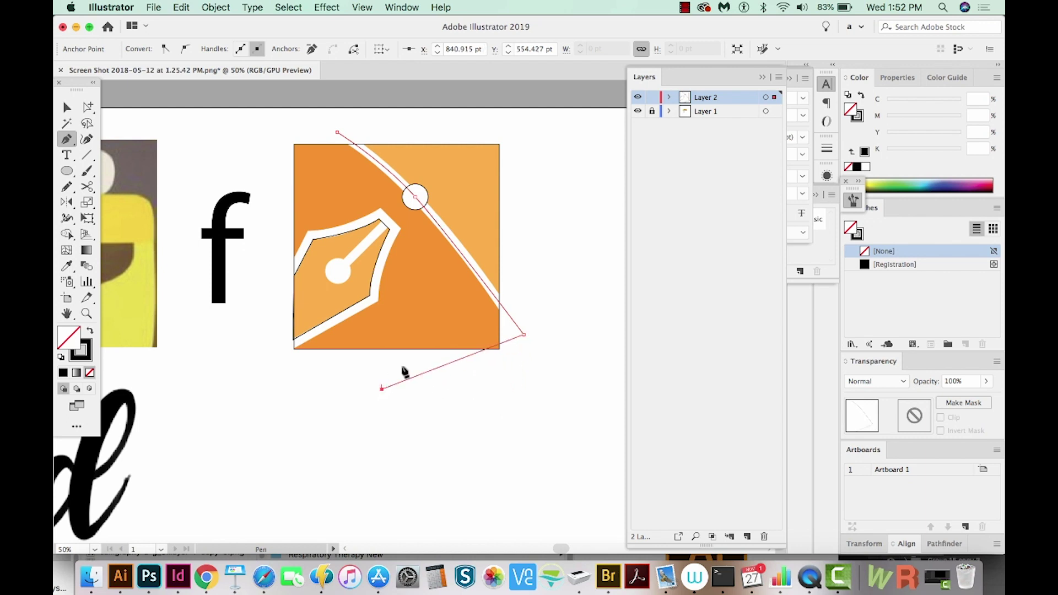
Undo the extra point below the square, resume from the lower end and finish the open path
key(a)
key(super+z)
key(p)
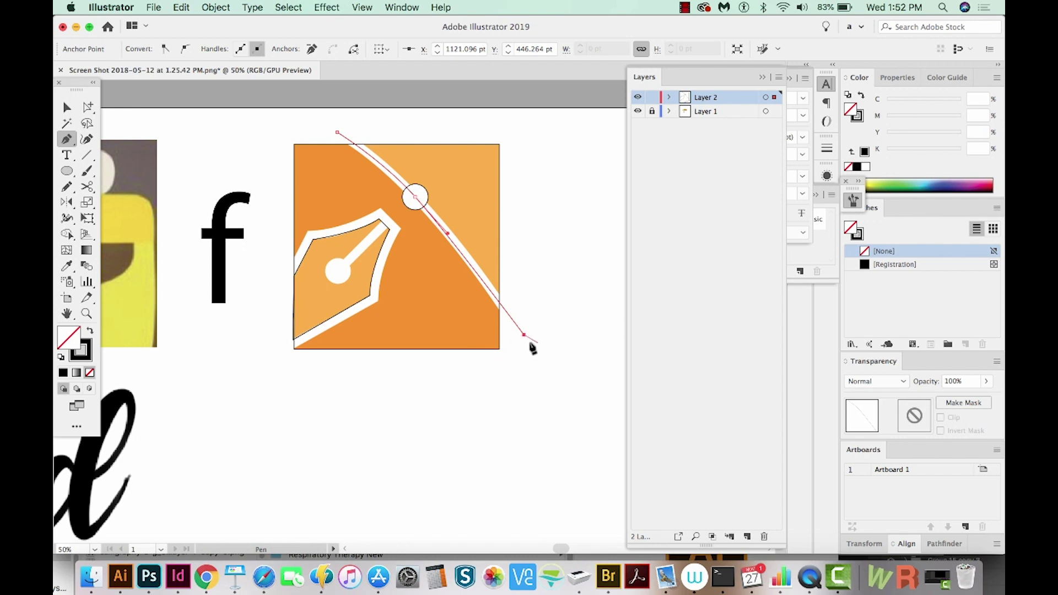
click(524, 336)
key(Escape)
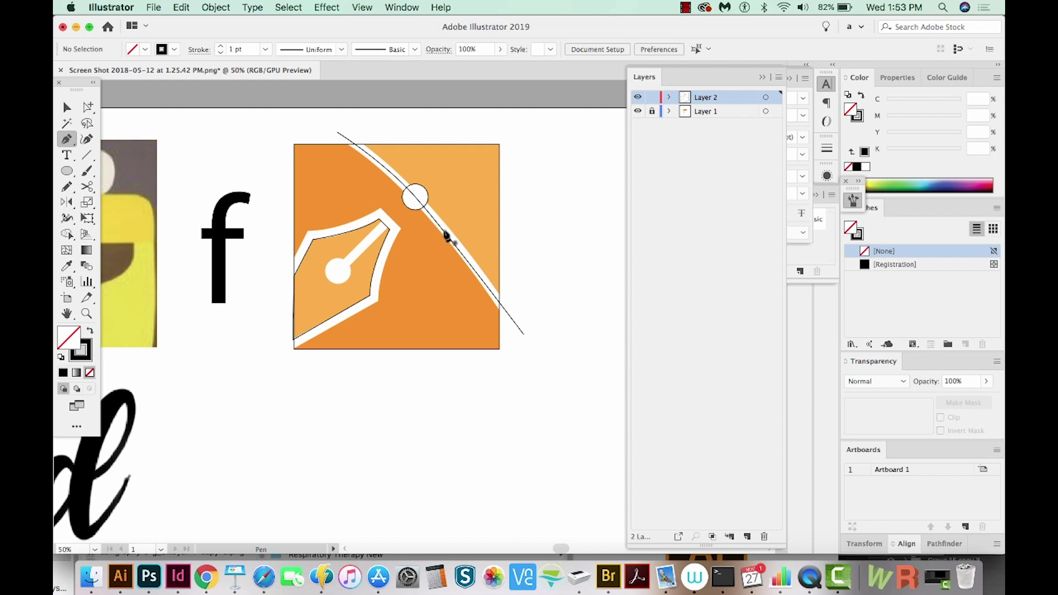
Direct-select the curve and adjust its handle near the circle and the top end point's handle
key(a)
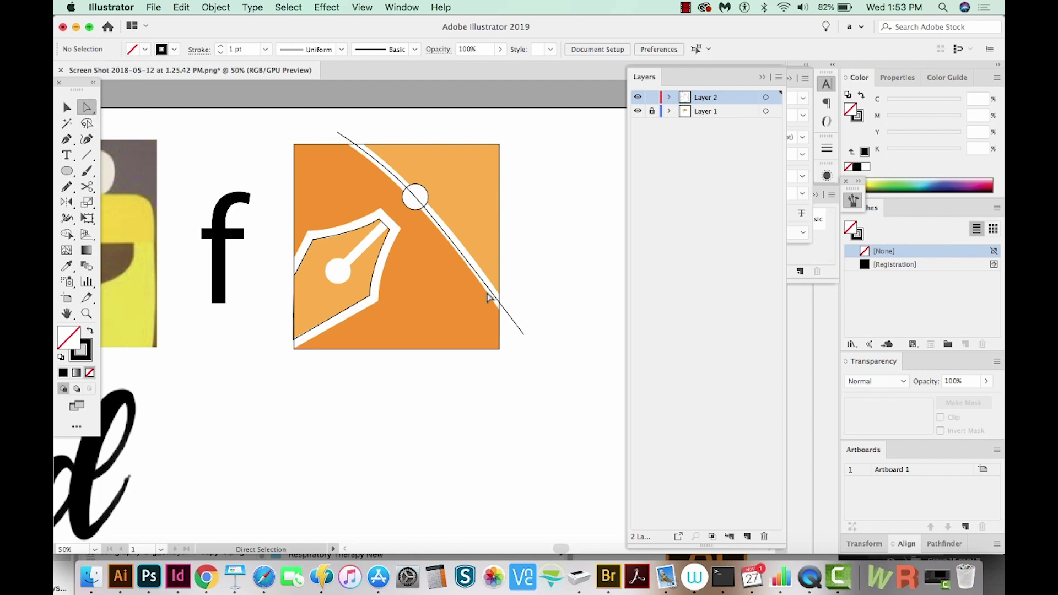
click(505, 311)
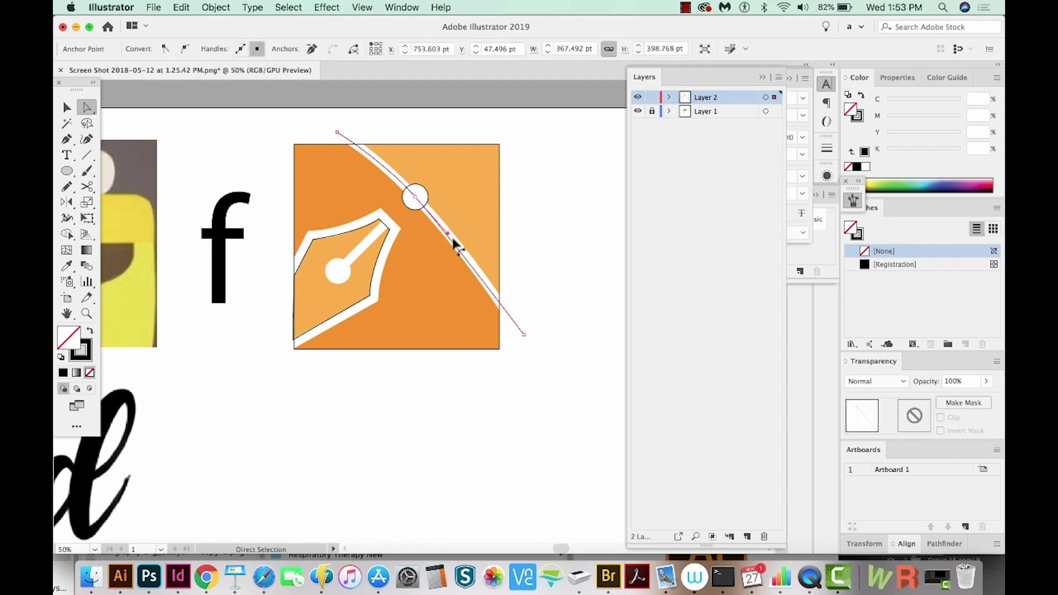
drag(449, 238, 457, 241)
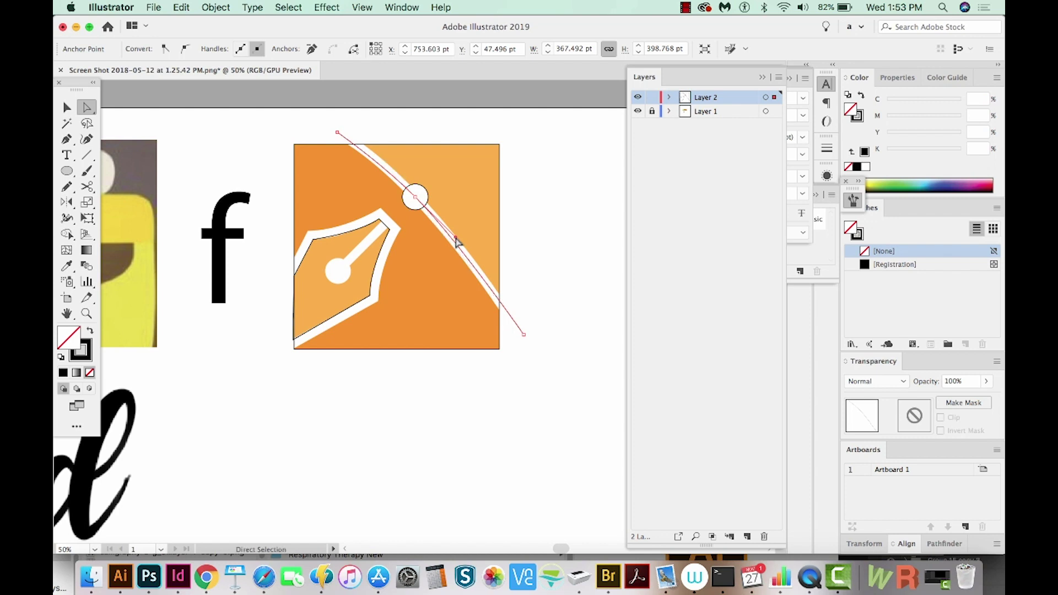
click(385, 170)
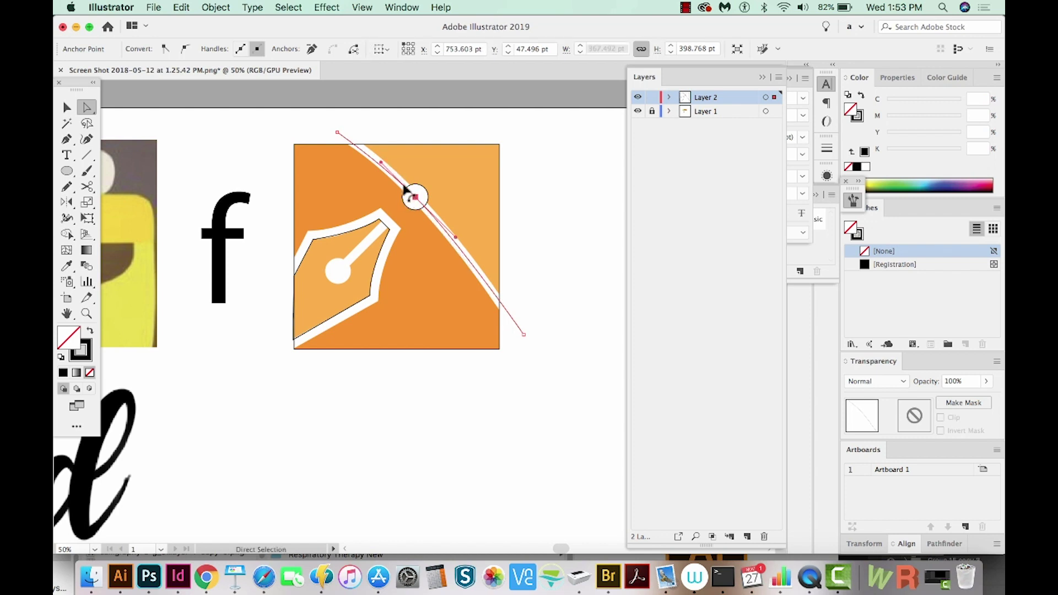
click(337, 133)
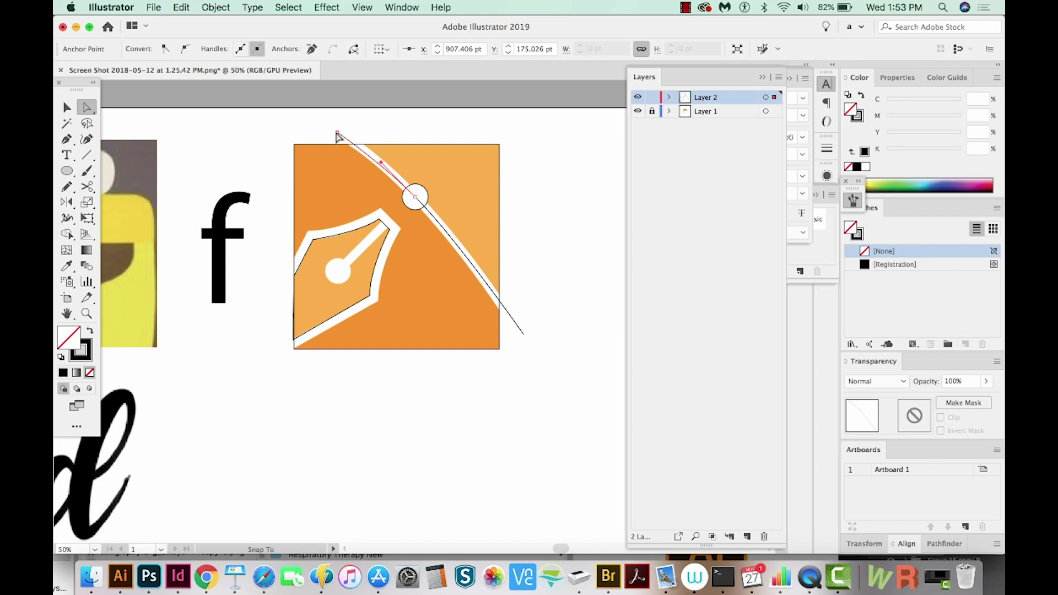
click(338, 135)
drag(382, 166, 376, 157)
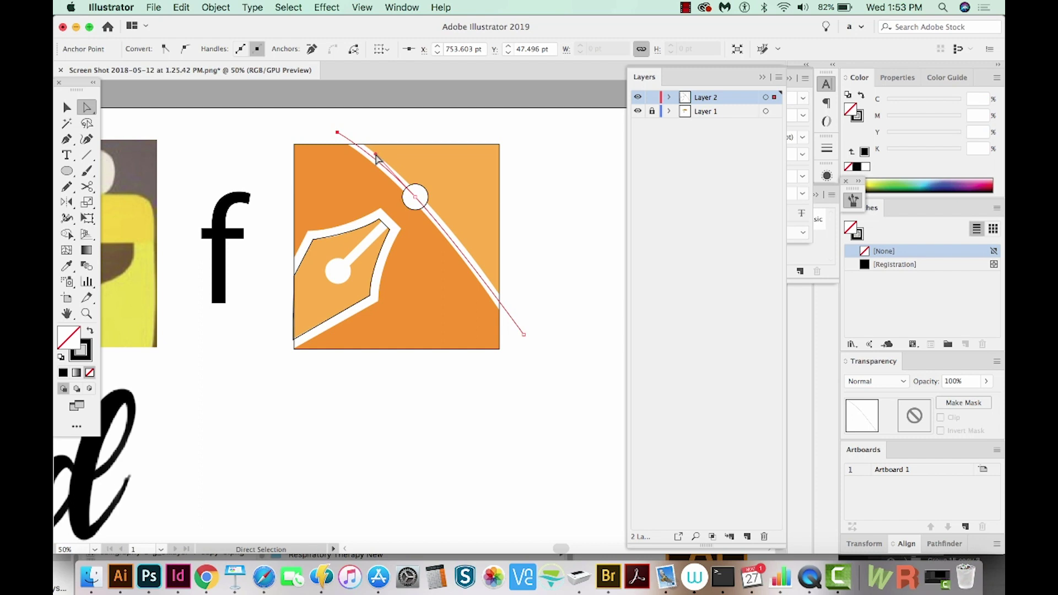
Shorten the circle anchor's handle, nudge the top end point right and down, and deselect
click(416, 198)
drag(454, 241, 450, 232)
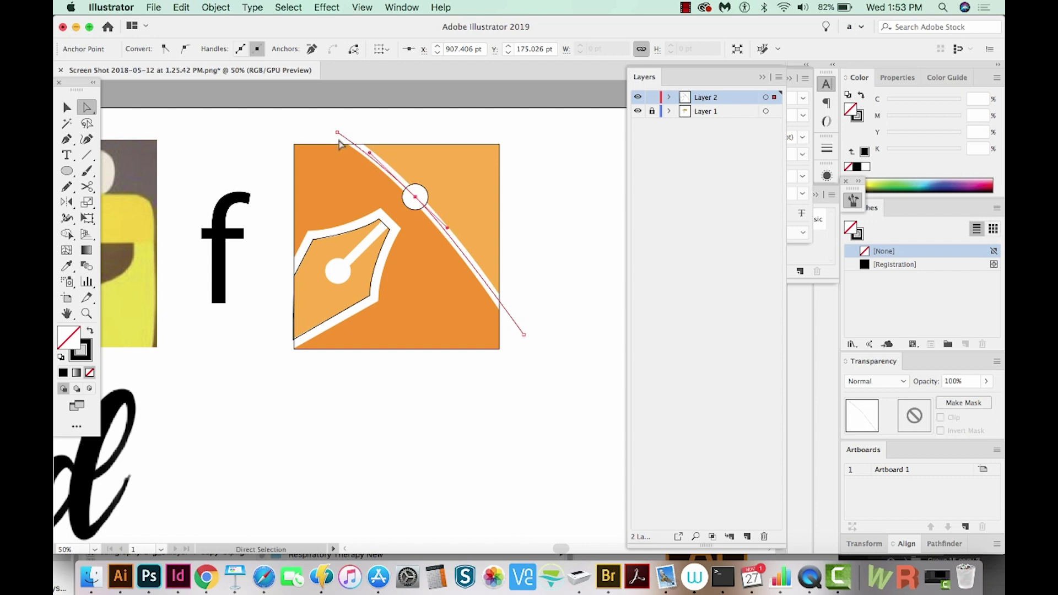
drag(338, 133, 343, 135)
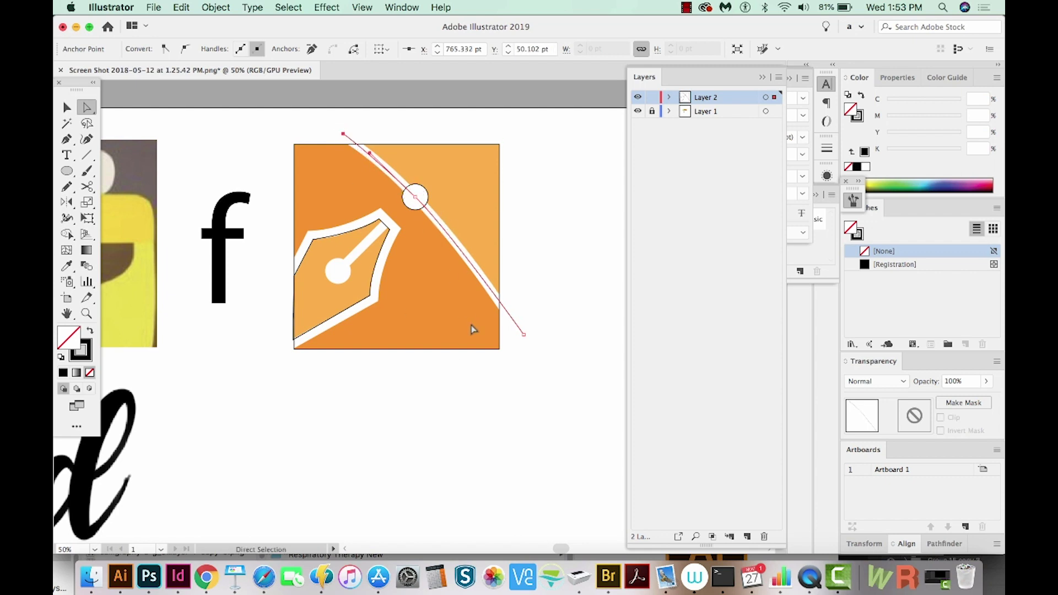
key(v)
click(335, 183)
Draw a straight line from the nib tip to its circle and Option-drag a copy of the small circle onto it
key(p)
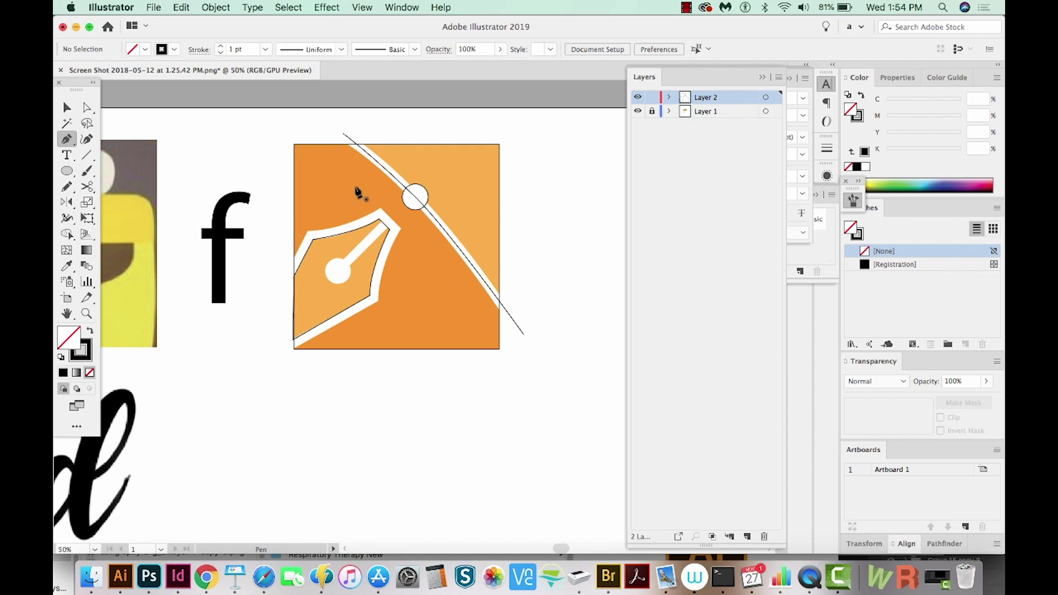
click(388, 224)
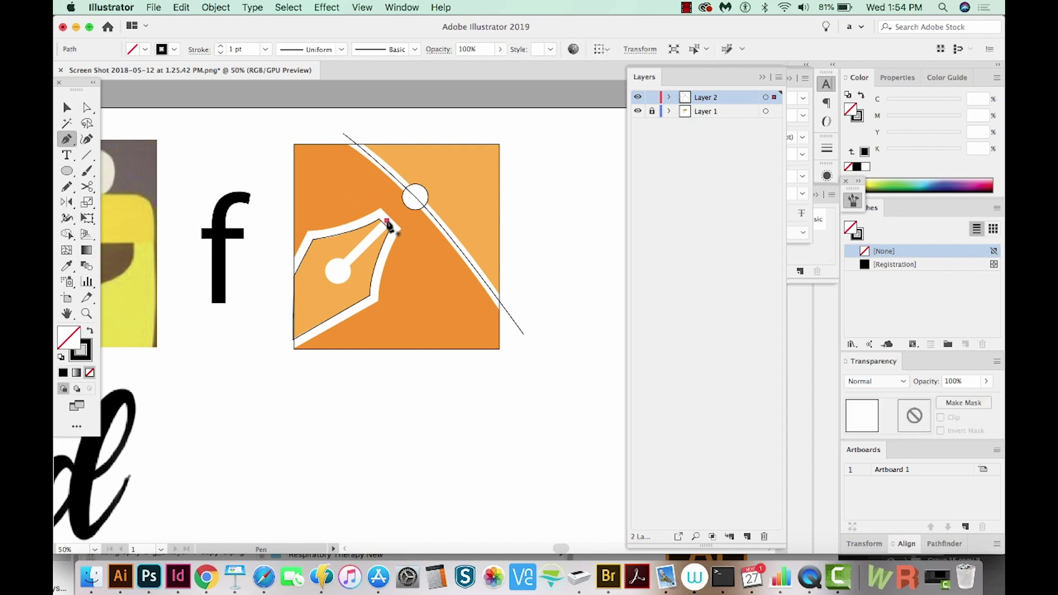
click(339, 273)
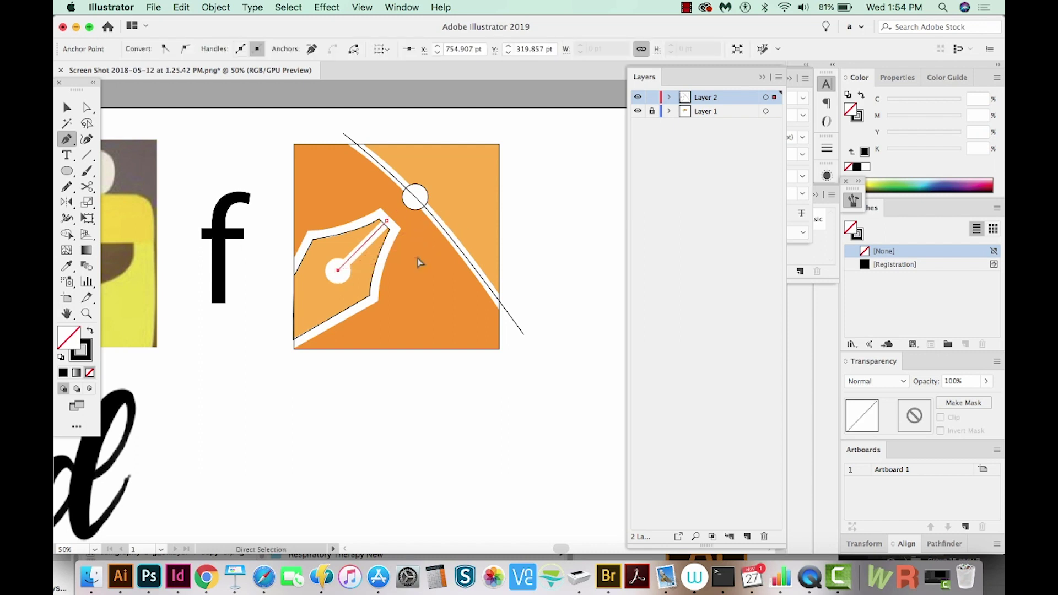
key(v)
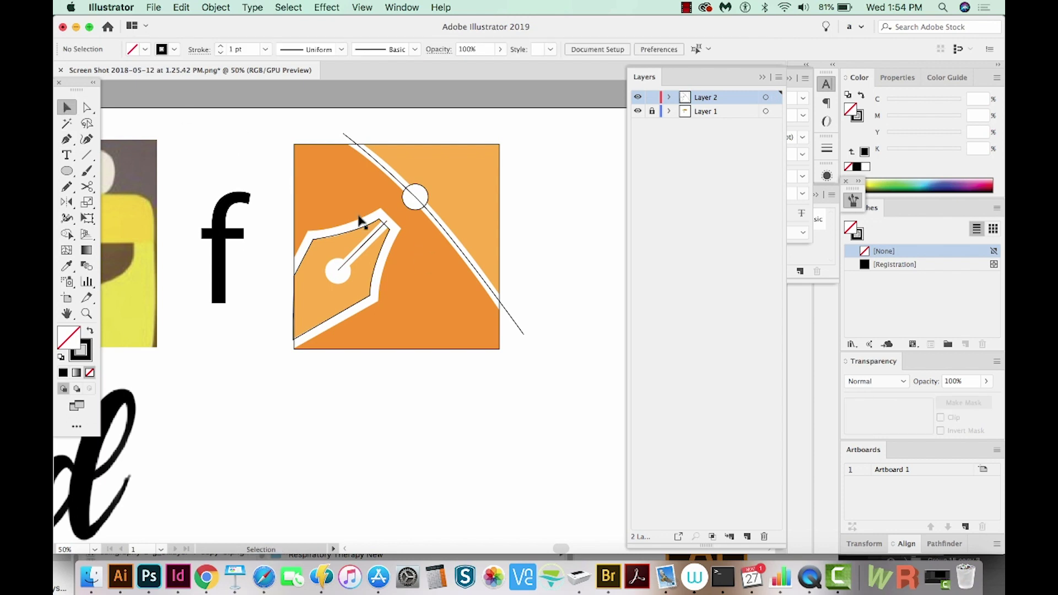
click(417, 197)
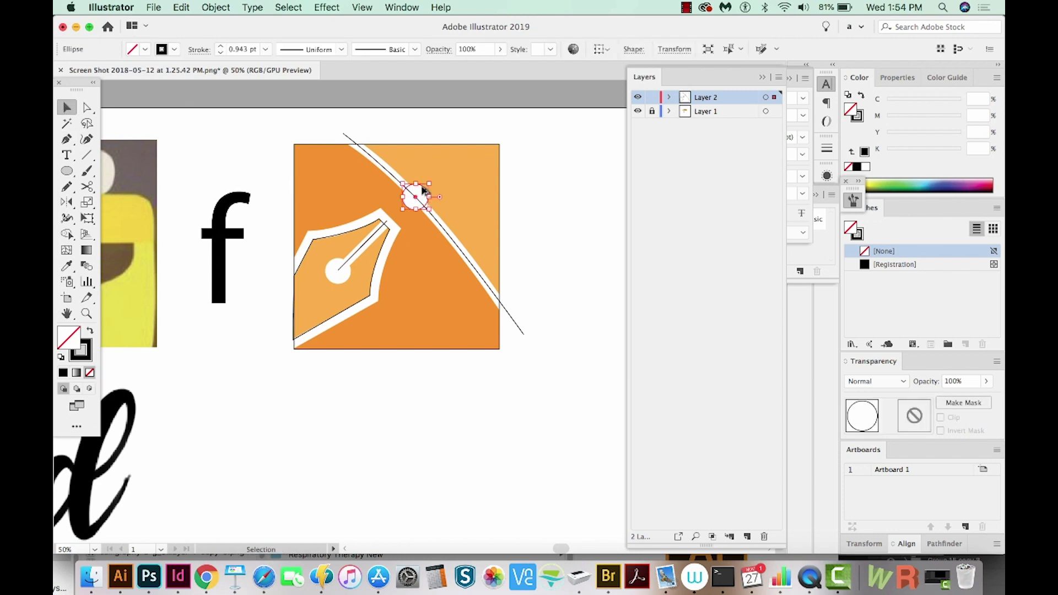
drag(423, 191, 347, 263)
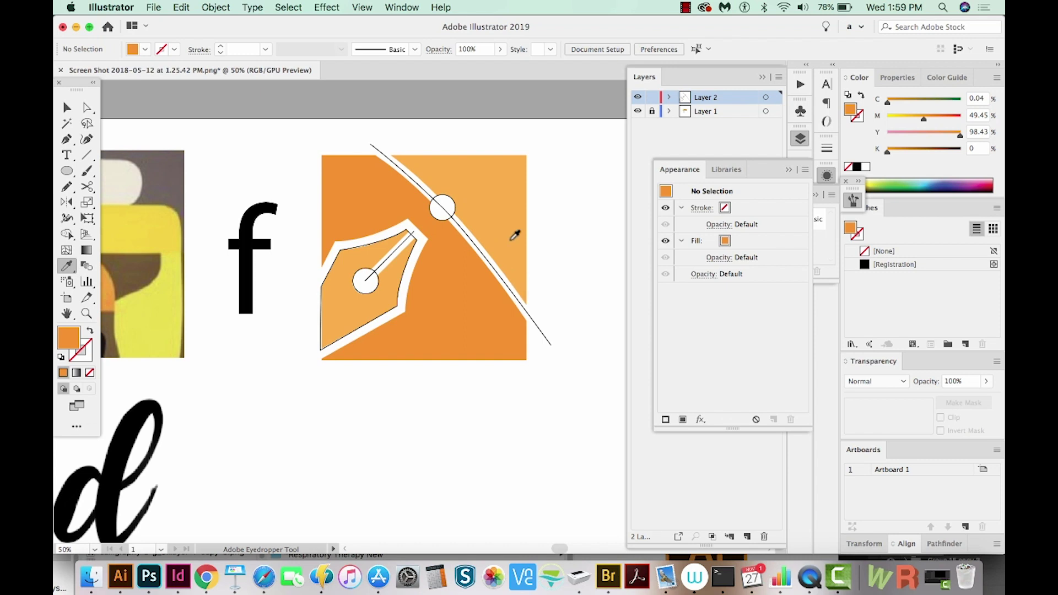
Pan the canvas to reveal the script letter d and show the rulers
click(66, 107)
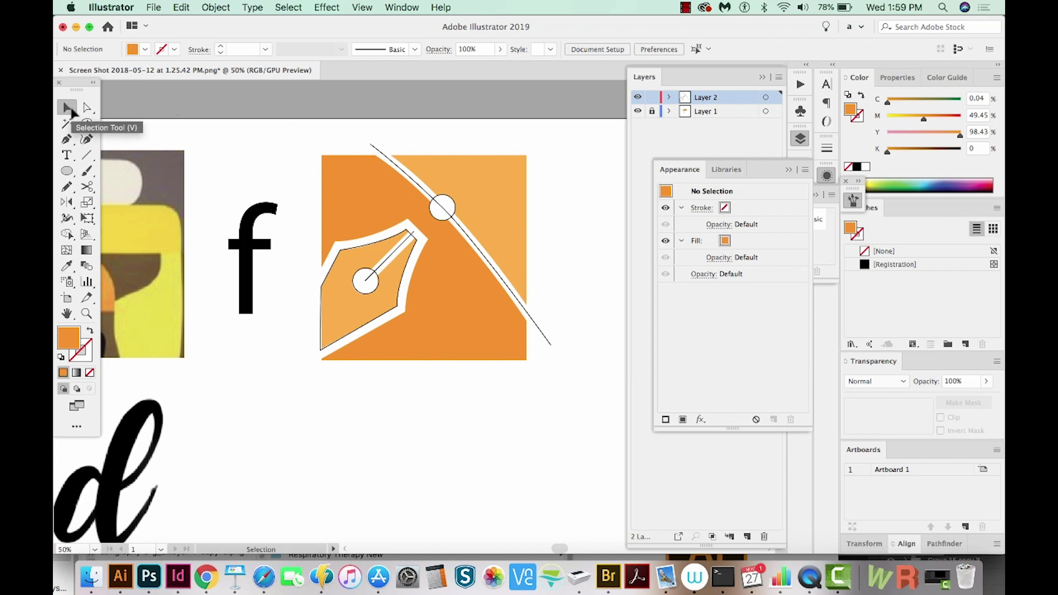
key(space)
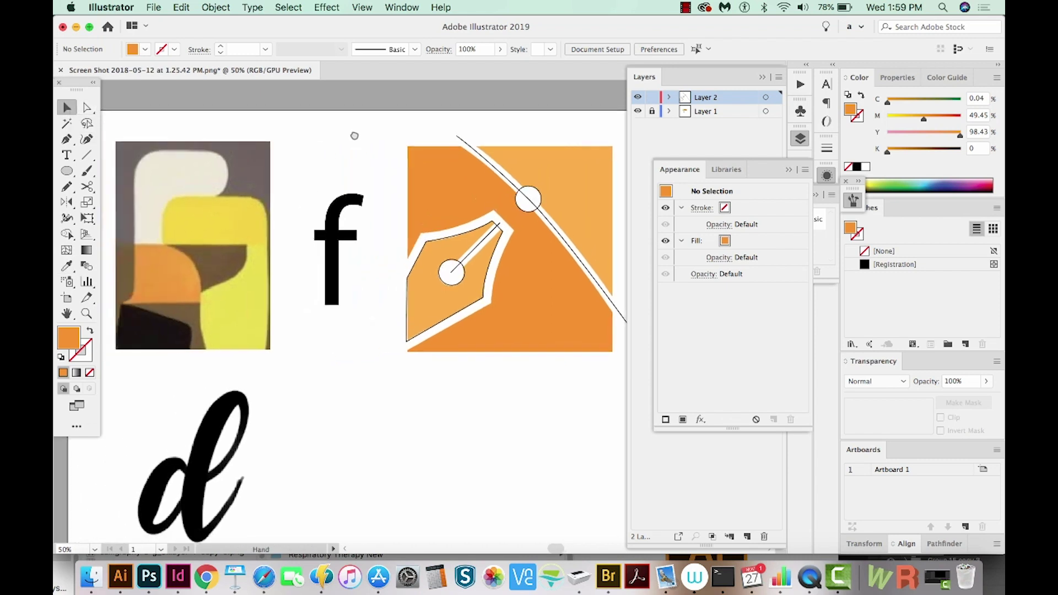
mouse_move(272, 147)
mouse_down()
mouse_move(354, 154)
mouse_move(354, 123)
mouse_up()
scroll(361, 319, up, 3)
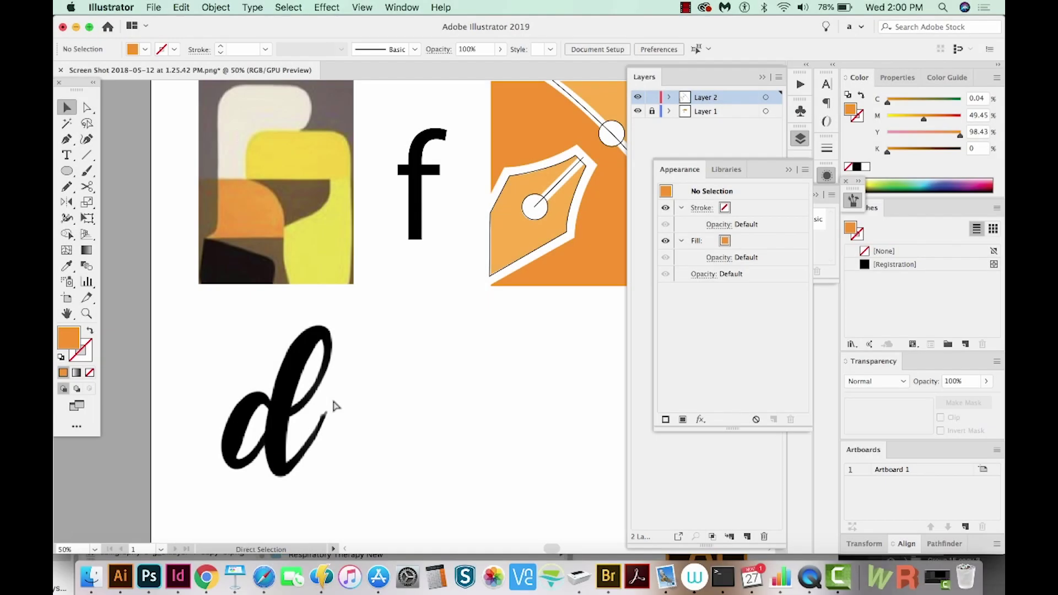
key(super+r)
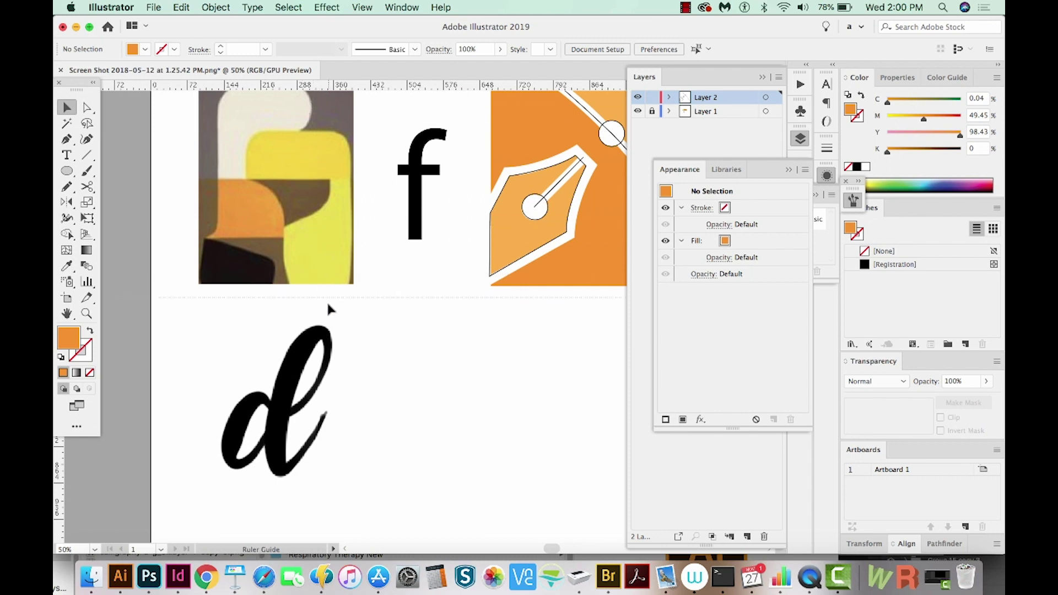
Drag two horizontal guides above and below the d and a vertical guide to its left edge
drag(331, 330, 331, 325)
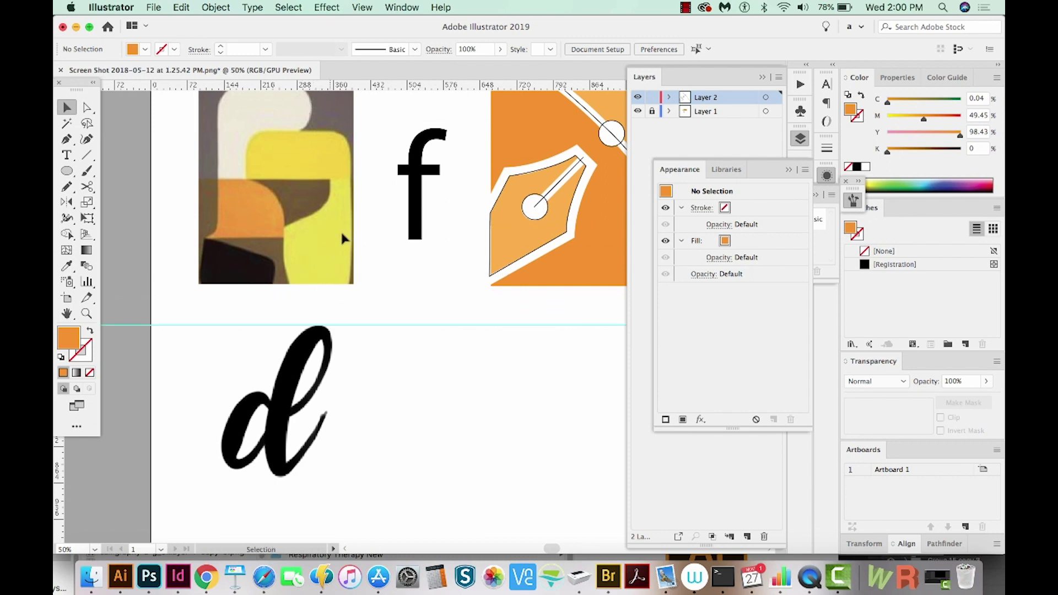
drag(363, 86, 298, 476)
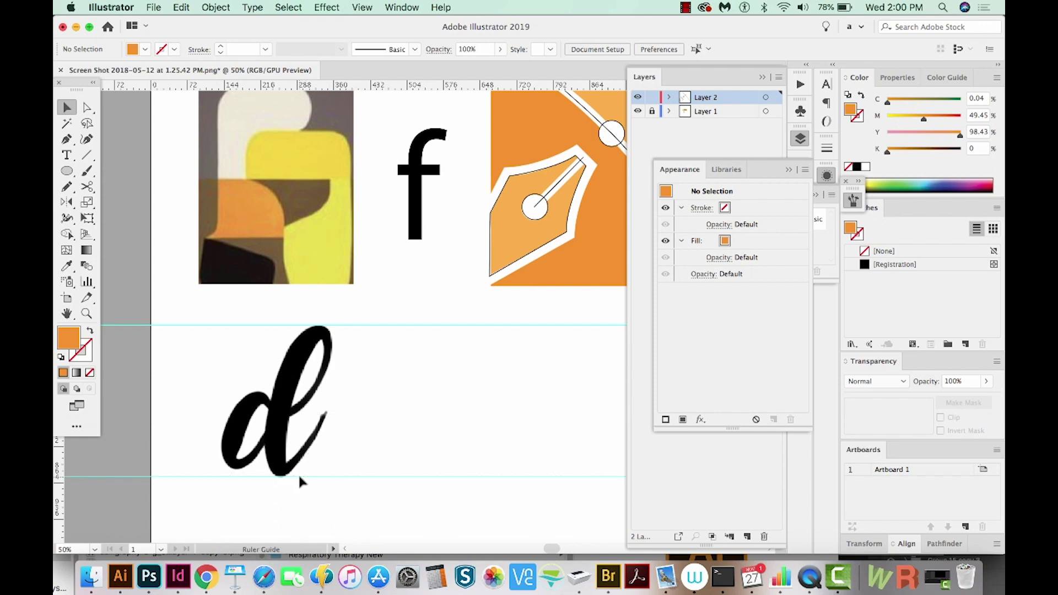
drag(62, 464, 273, 430)
mouse_move(273, 429)
mouse_down()
mouse_move(222, 452)
mouse_move(335, 448)
mouse_up()
key(z)
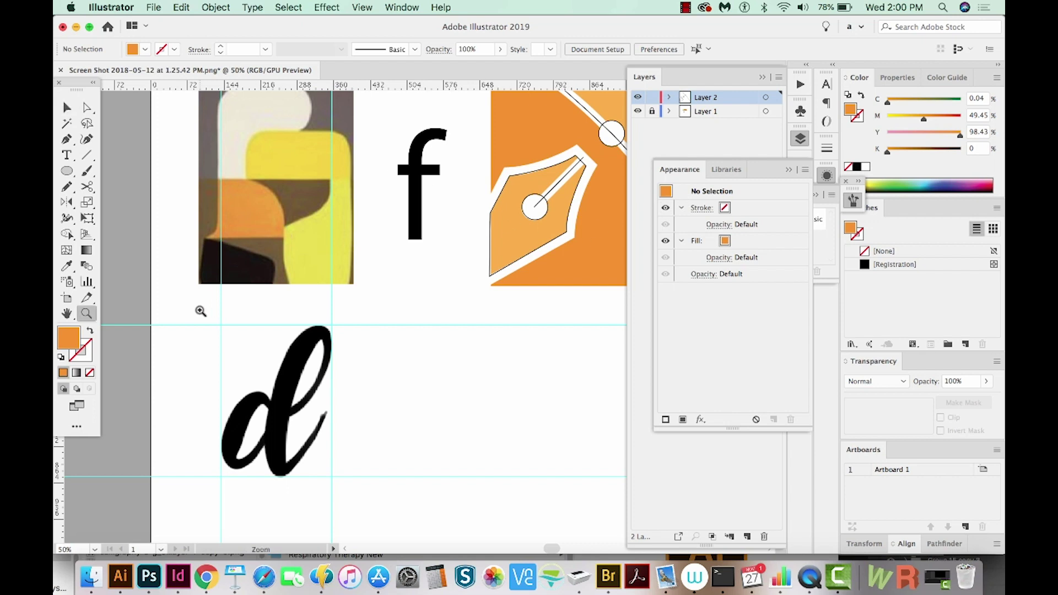
Zoom in and set the reference Layer 1 contents to 50% opacity, turning the d gray
click(361, 495)
key(shift+F6)
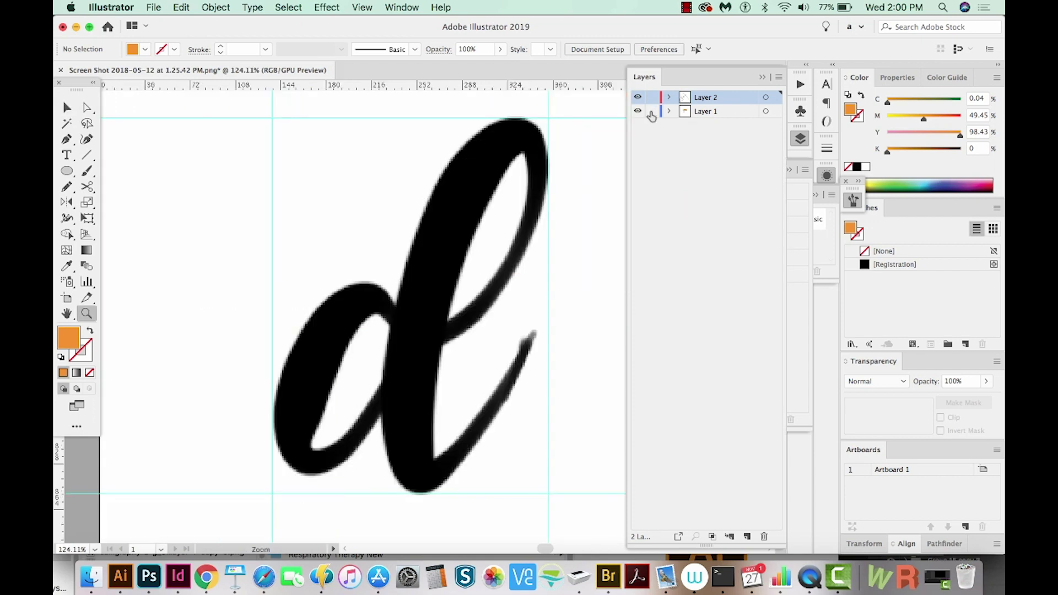
click(765, 111)
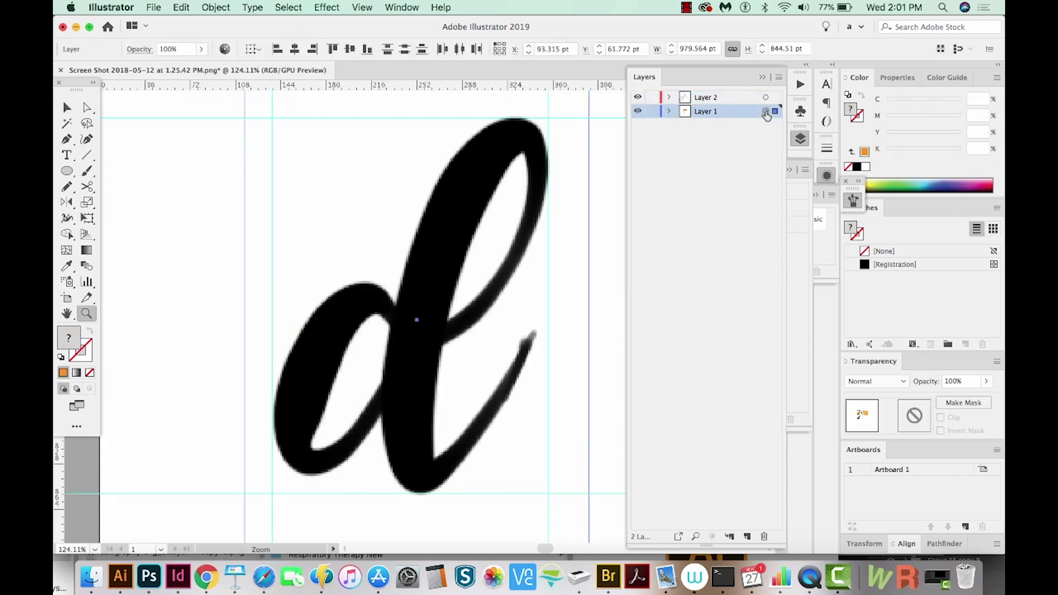
click(180, 48)
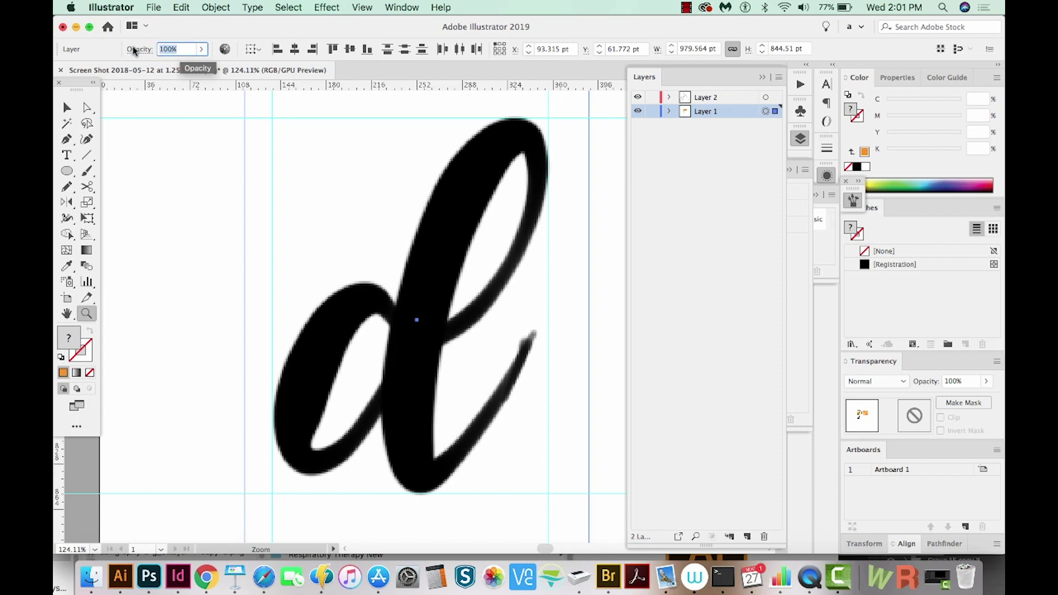
text(50)
key(Return)
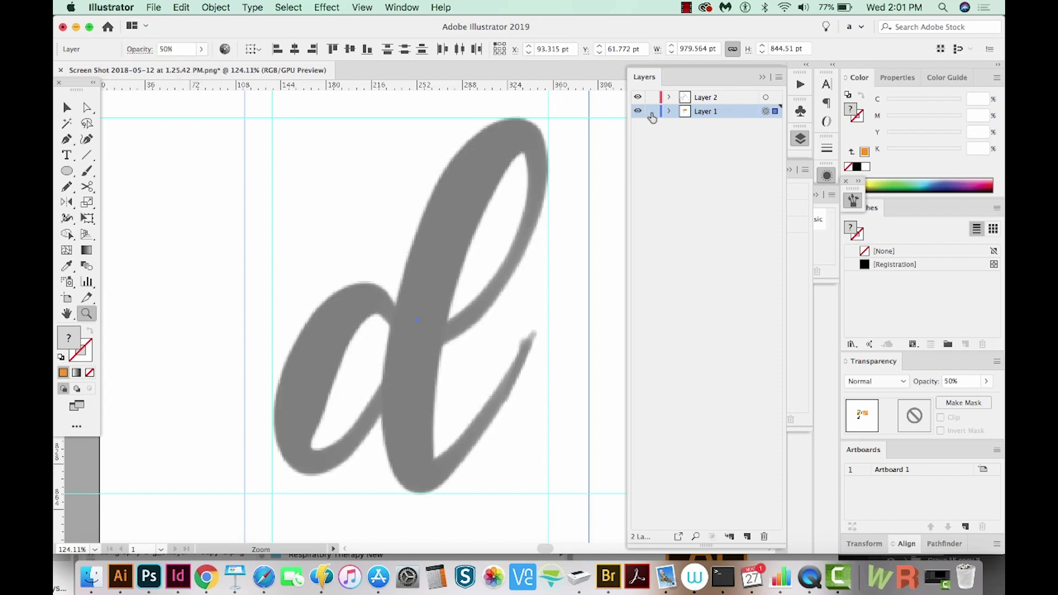
Lock Layer 1 and make Layer 2 the active drawing layer
click(651, 112)
key(v)
scroll(540, 247, up, 2)
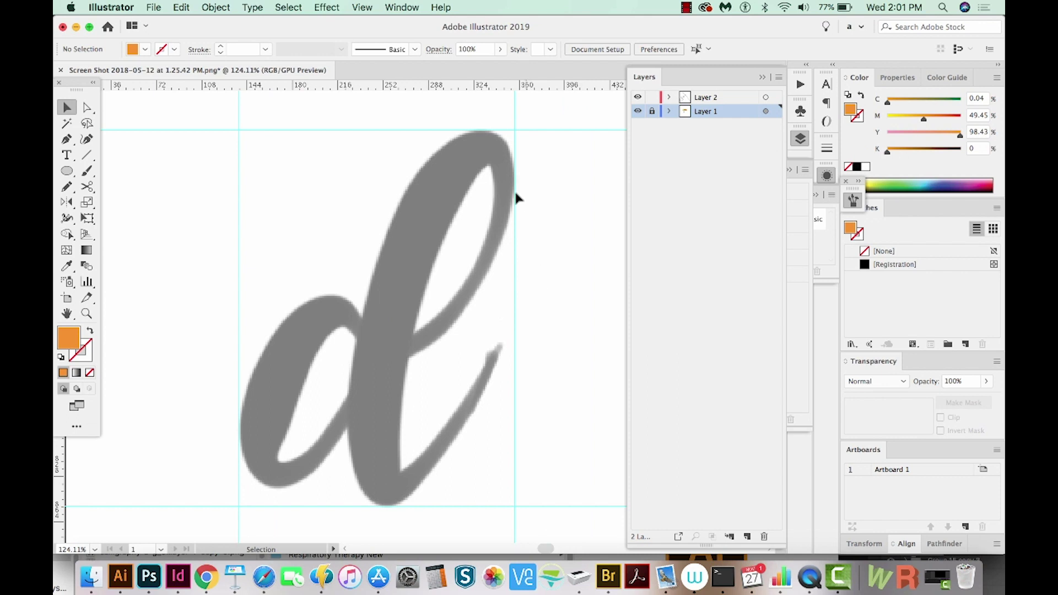
click(710, 97)
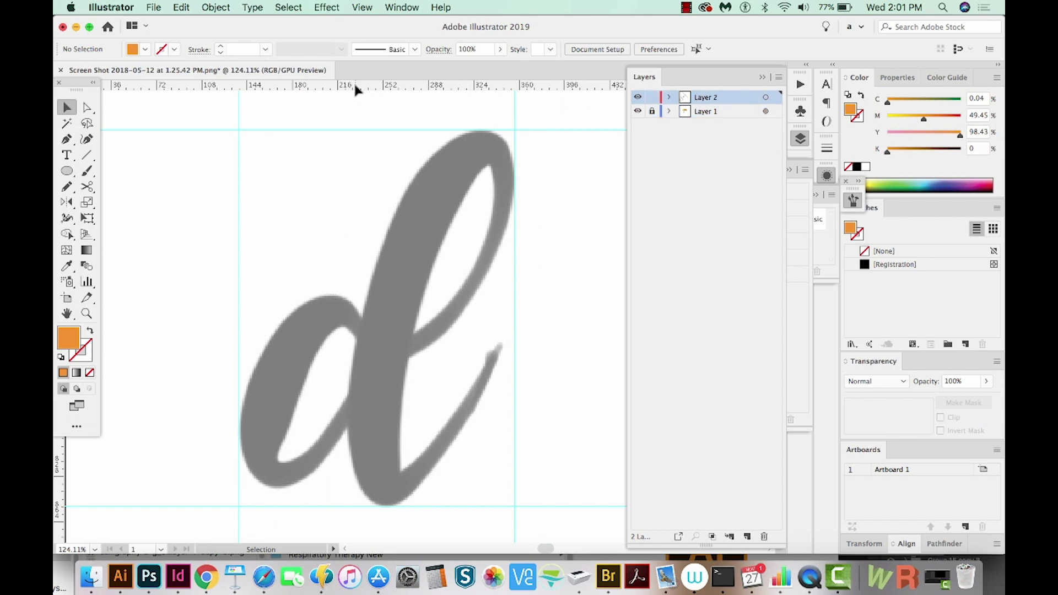
Add a horizontal guide through the d's middle and a vertical guide along its stem
drag(353, 86, 351, 300)
key(p)
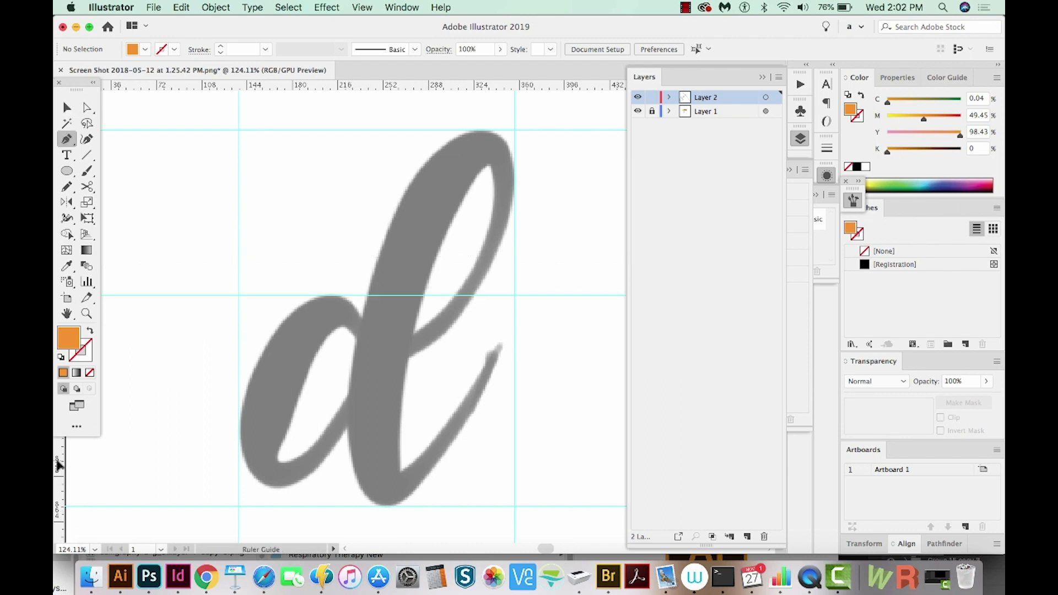
drag(297, 438, 351, 411)
drag(362, 405, 363, 406)
drag(62, 462, 236, 435)
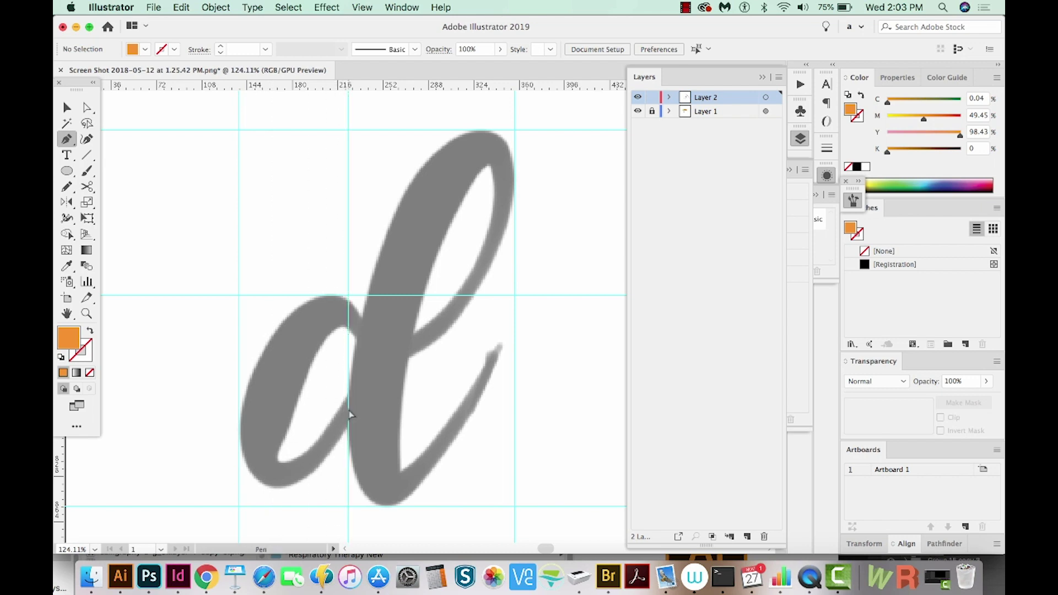
Start the Pen path at the d's top with horizontal curve handles extended along the guide
click(484, 134)
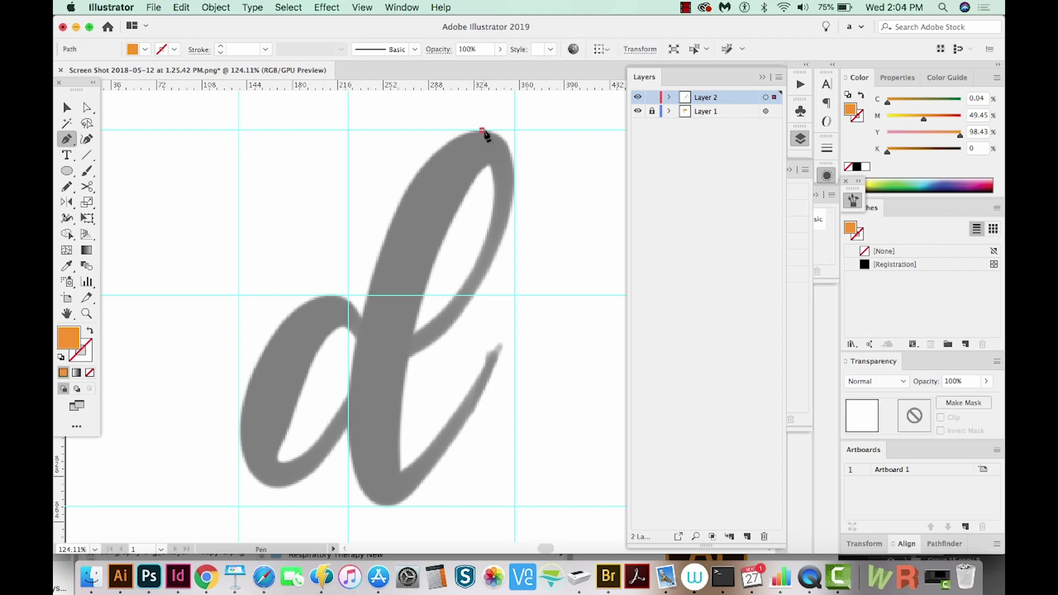
drag(485, 135, 413, 139)
drag(404, 132, 398, 131)
key(super+z)
key(super+shift+z)
key(super+z)
key(super+shift+z)
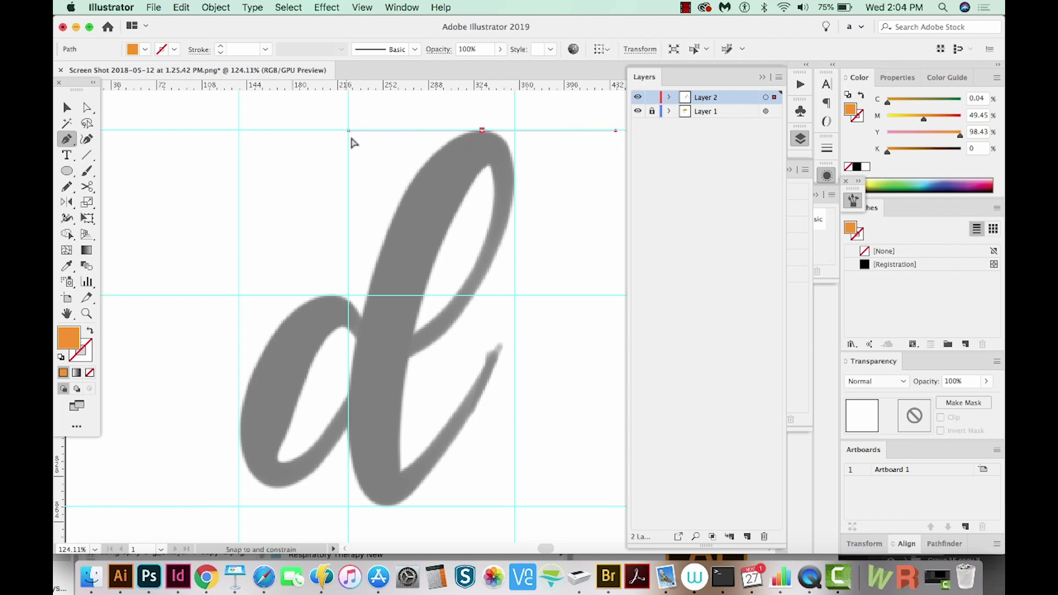
mouse_move(365, 148)
mouse_down()
mouse_move(349, 133)
mouse_move(375, 133)
mouse_up()
click(375, 135)
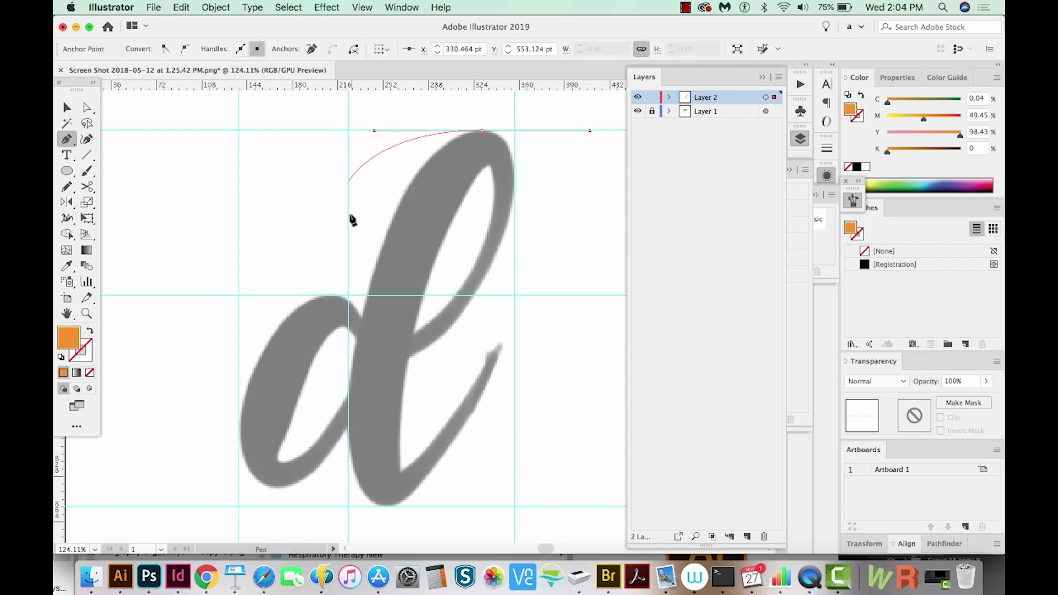
Continue anchors down the stem's left edge, curve around the bottom to the tail tip, with no fill
click(350, 409)
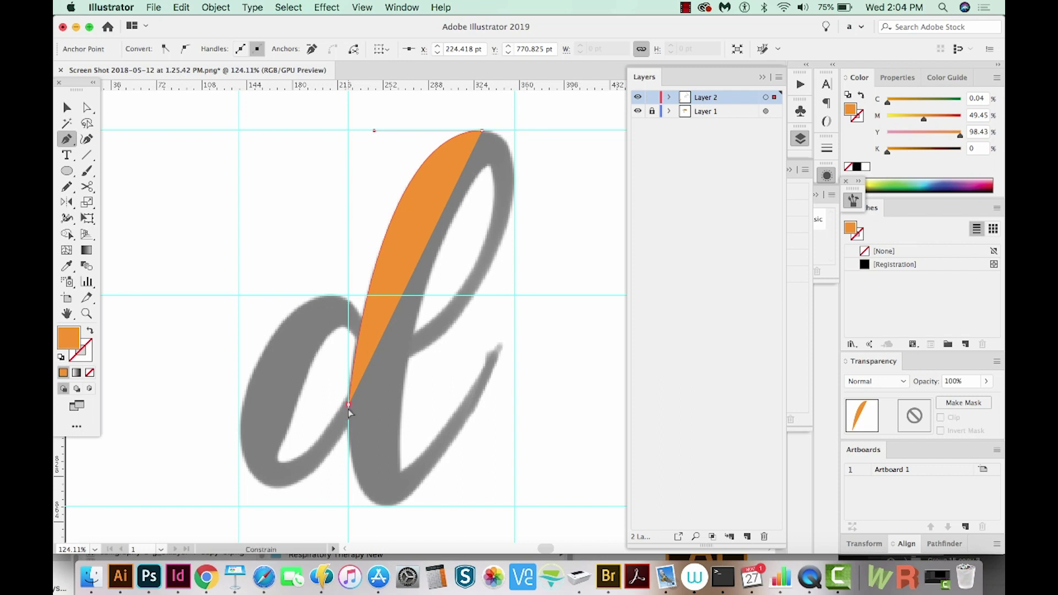
click(349, 479)
click(385, 511)
drag(385, 511, 468, 505)
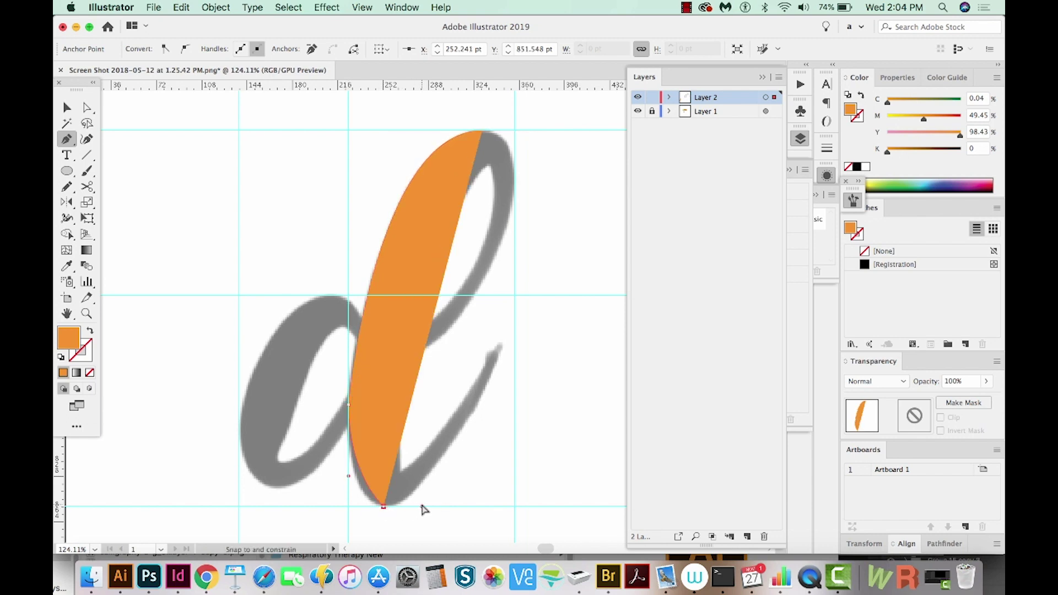
click(503, 348)
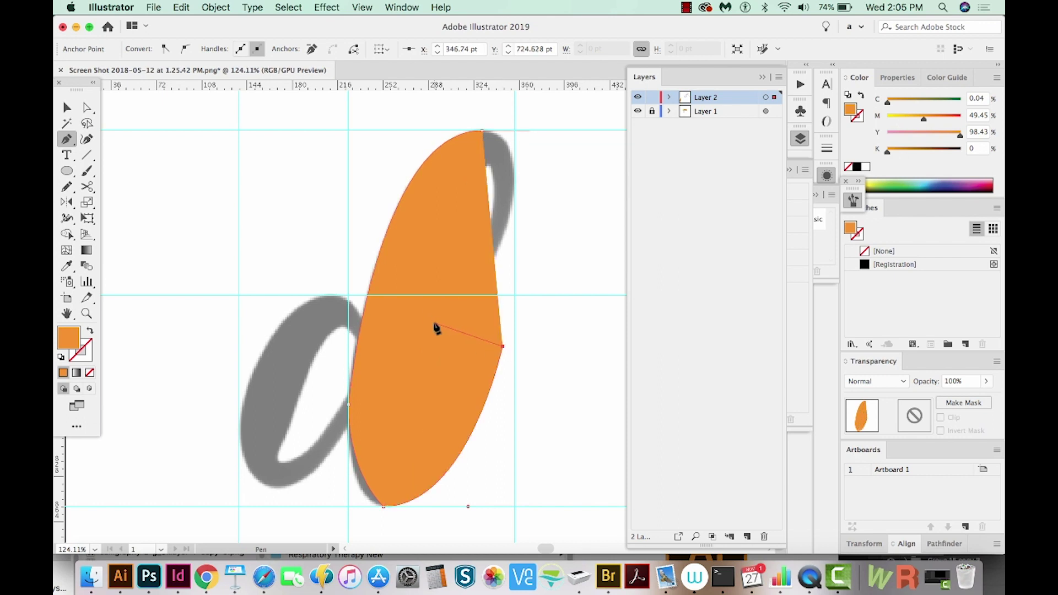
key(slash)
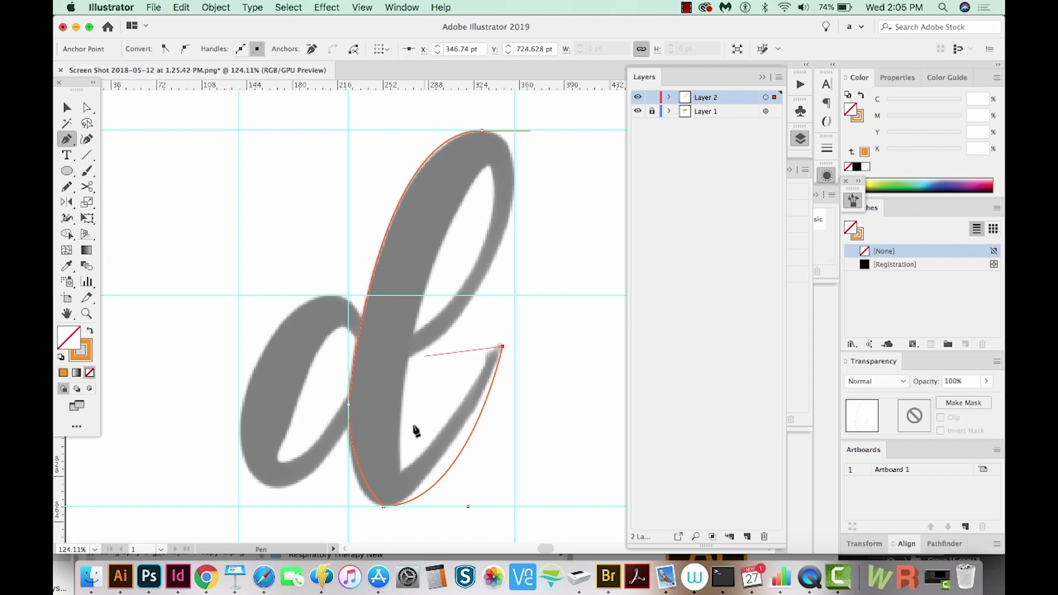
Select the anchor on the stem's left edge with Direct Selection
click(351, 409)
key(a)
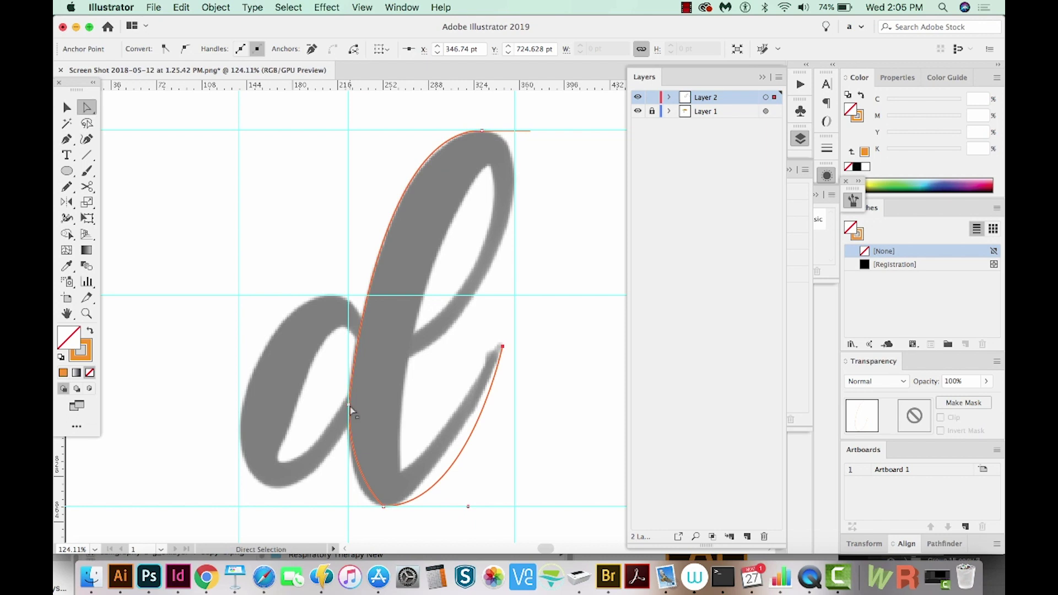
click(349, 406)
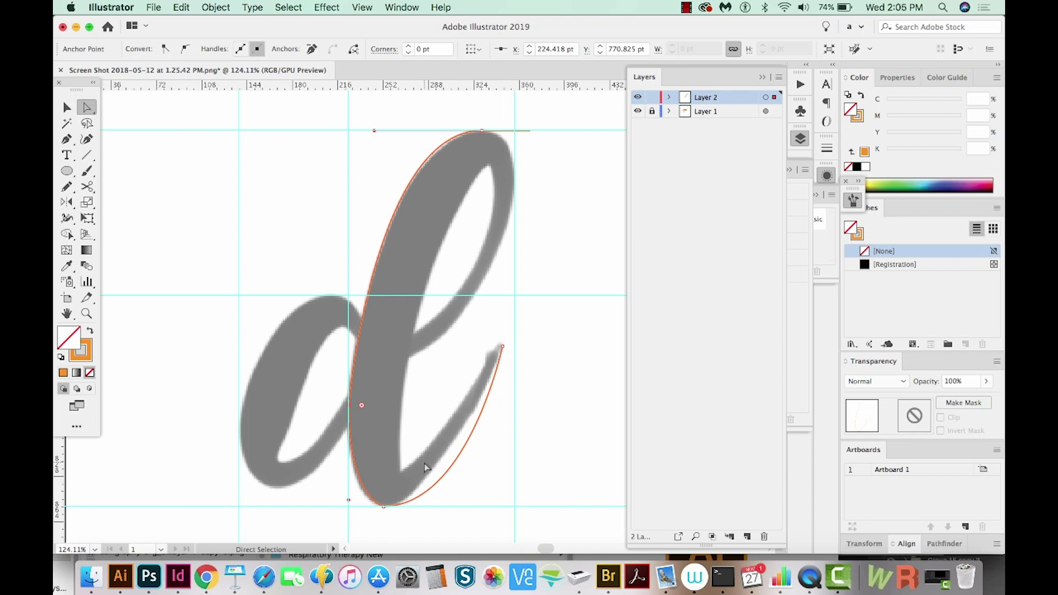
Resume the Pen path from the tail tip up through the inner stroke and loop with curved anchors
key(p)
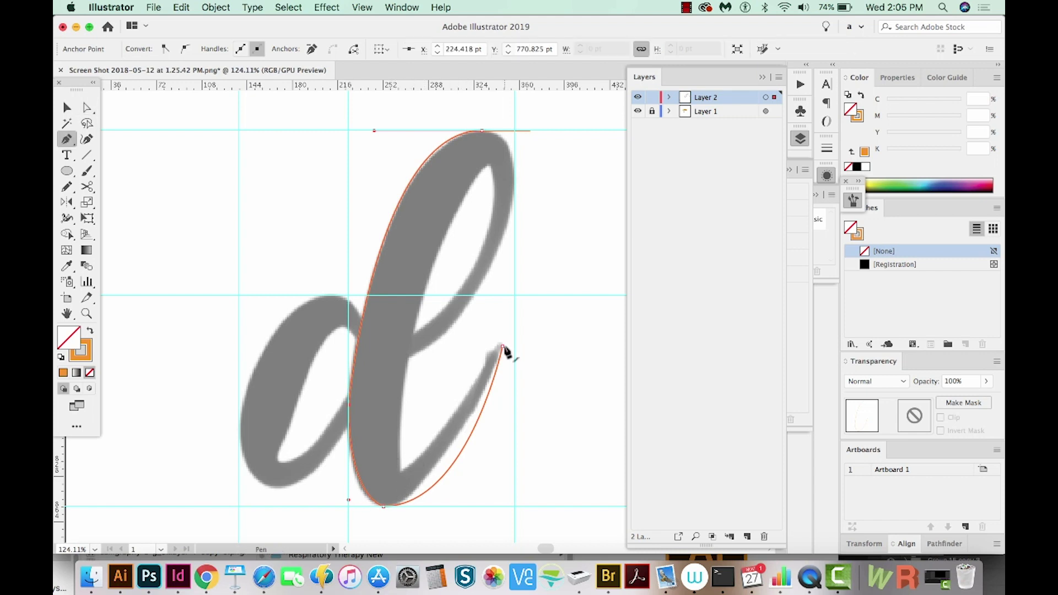
click(503, 347)
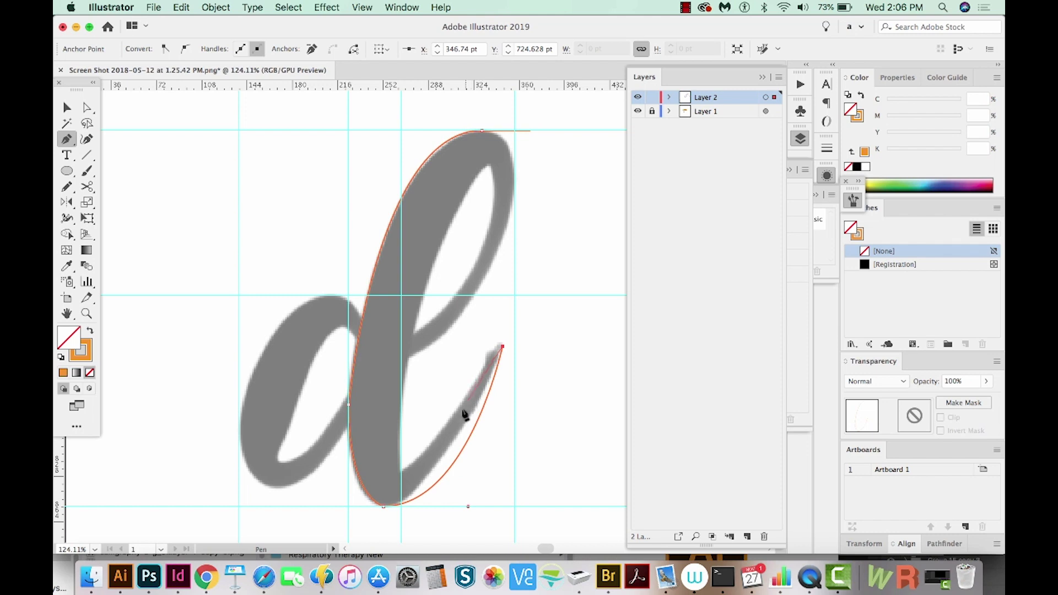
drag(402, 471, 361, 489)
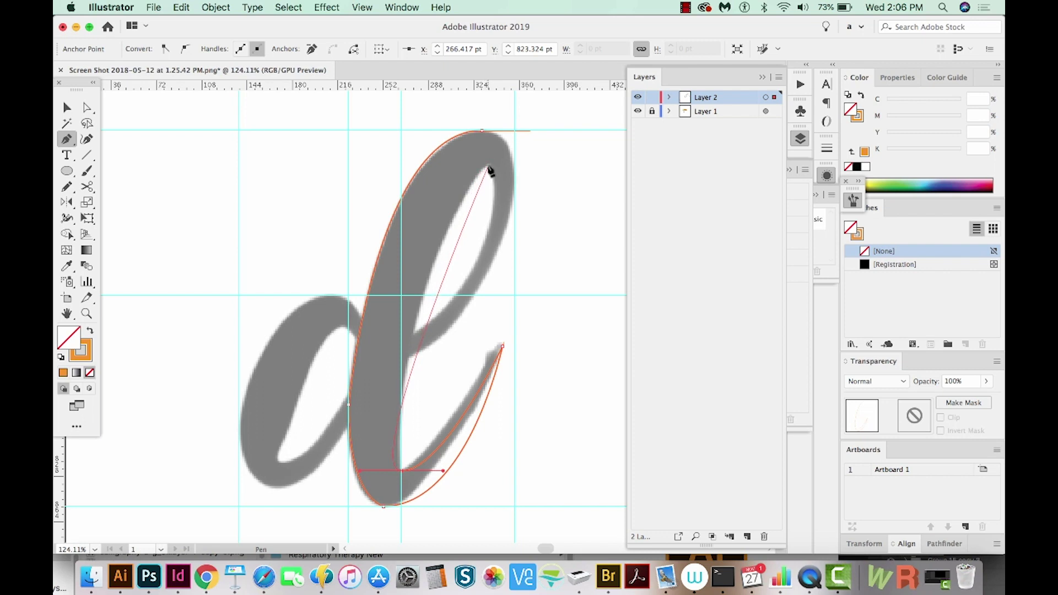
drag(490, 169, 539, 165)
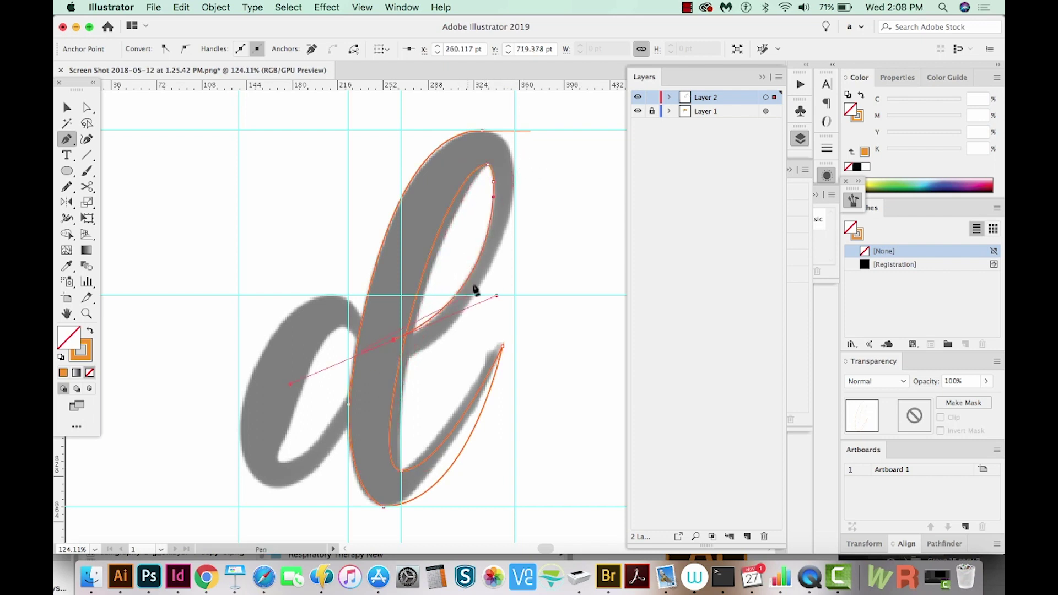
drag(393, 341, 462, 360)
scroll(513, 229, up, 4)
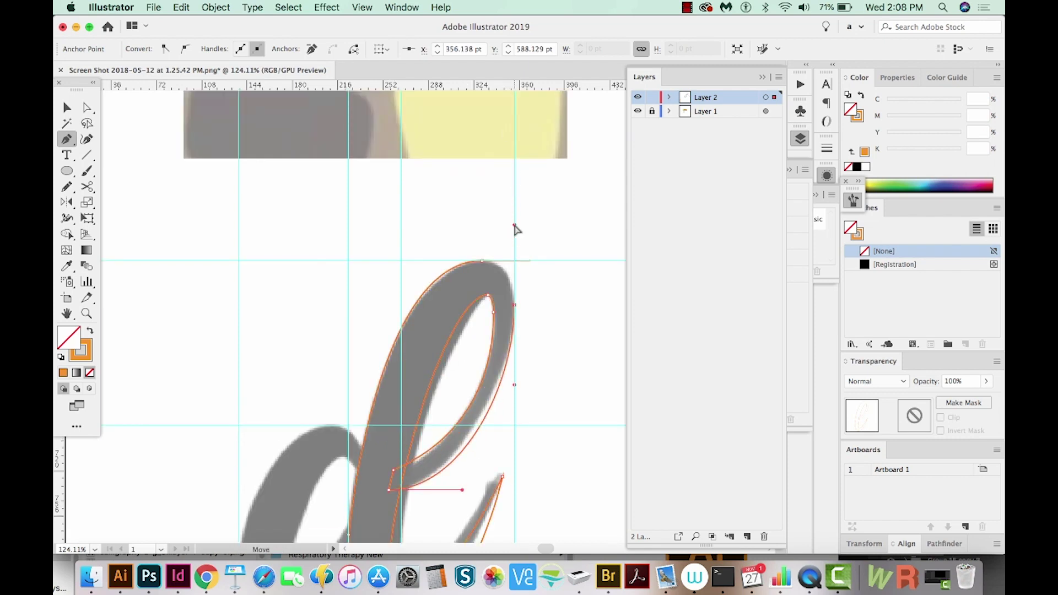
Close the outline at the top-of-loop anchor
super+click(512, 279)
click(483, 263)
key(p)
Swap the orange stroke to a solid orange fill on the traced stem shape
key(v)
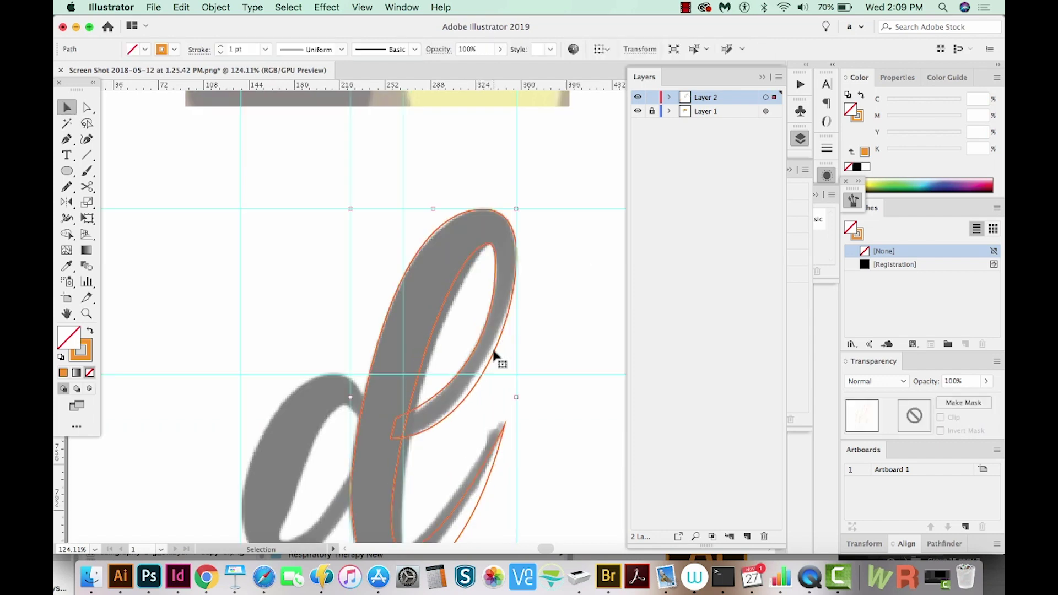
key(shift+x)
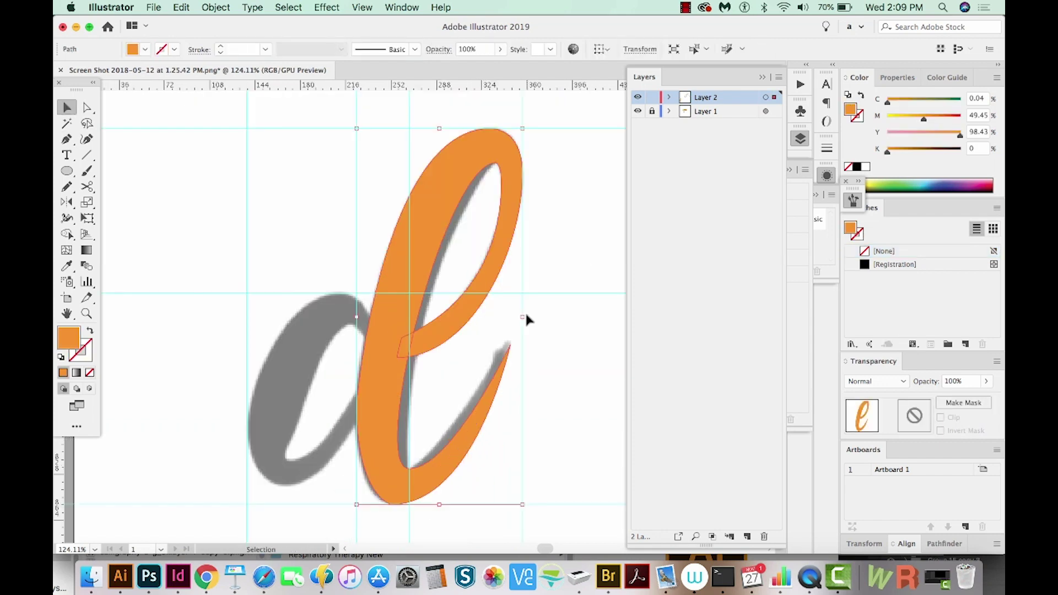
Drag the tail tip anchor down-left with Direct Selection to shorten the tail
key(a)
click(526, 328)
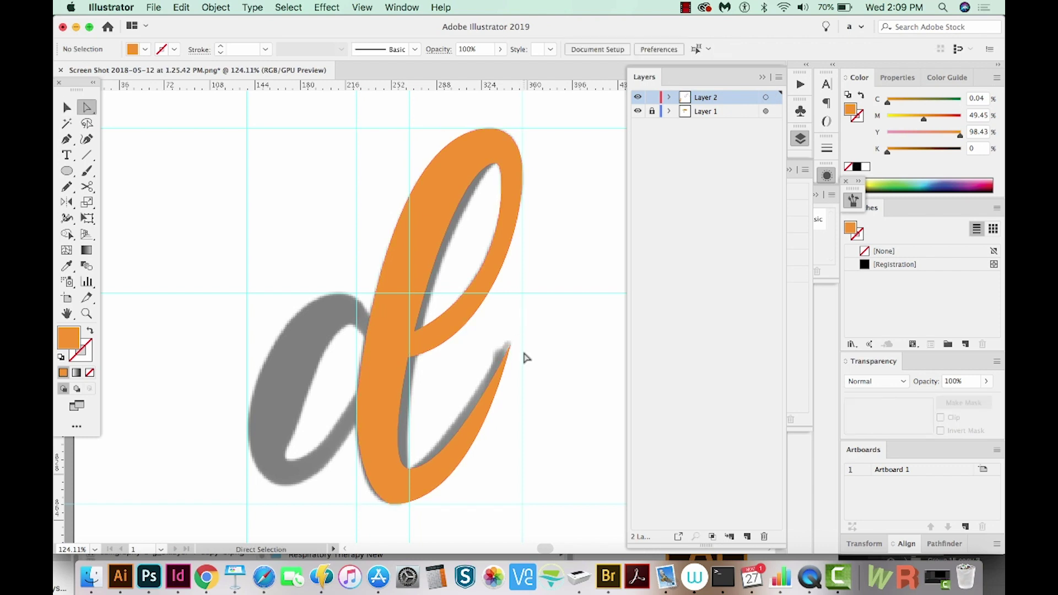
click(510, 348)
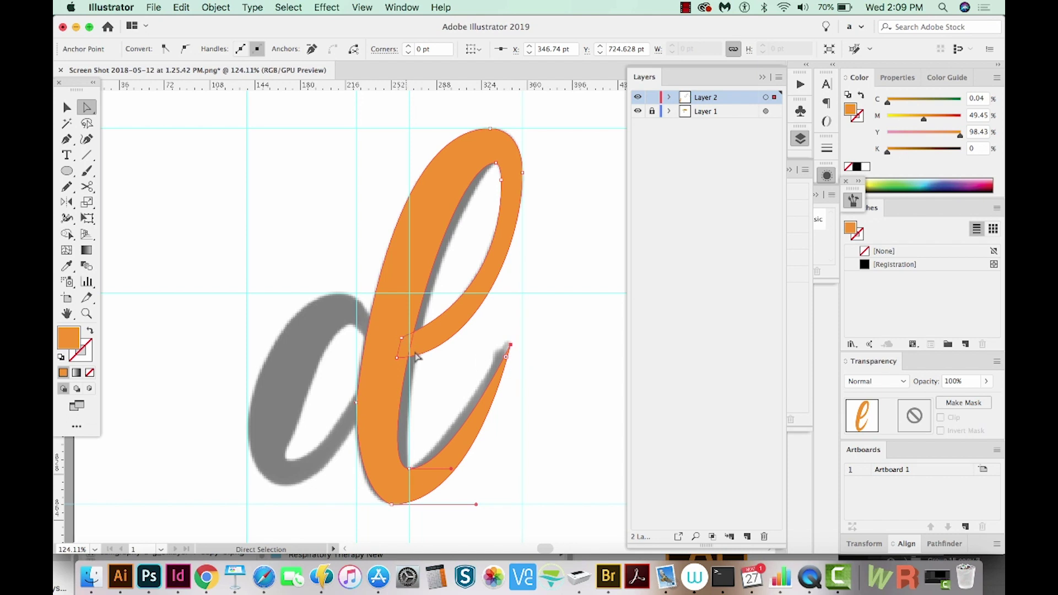
drag(510, 347, 494, 394)
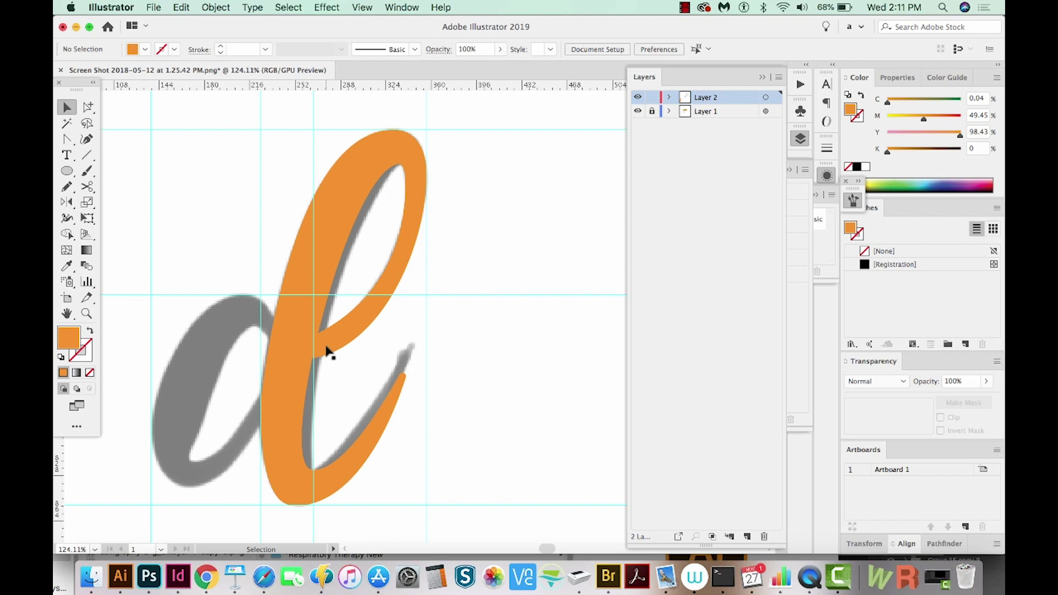
key(a)
Convert the letter's bottom anchor to a corner with the Anchor Point tool (Shift+C)
click(286, 347)
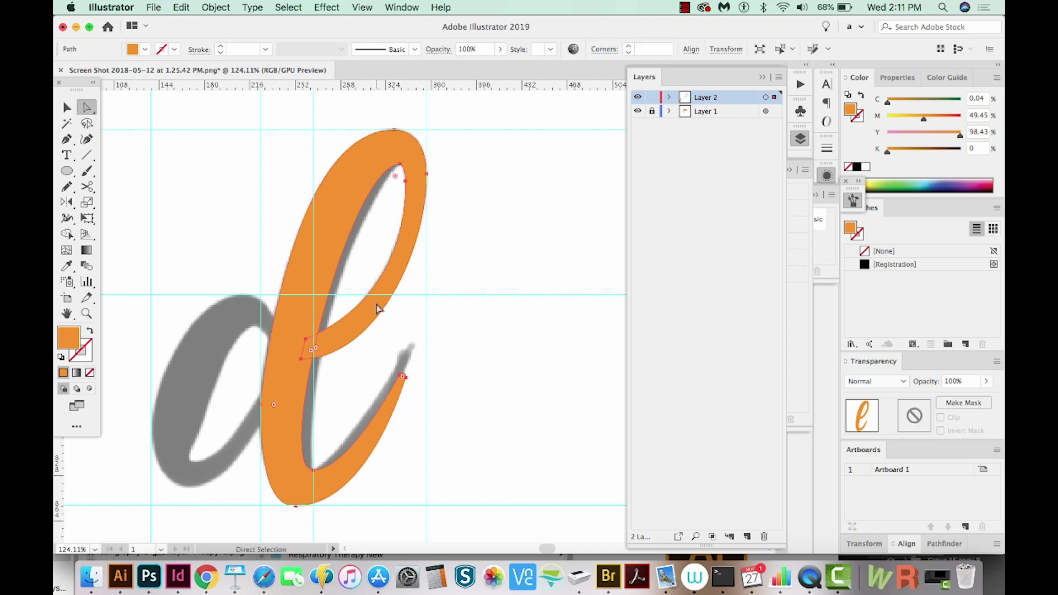
key(p)
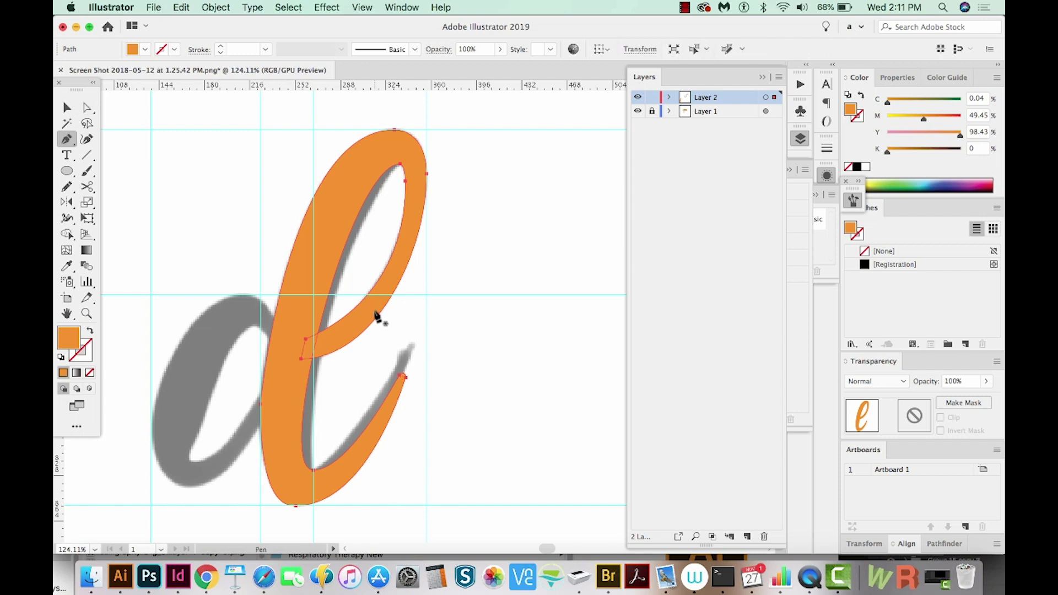
key(shift+c)
click(296, 505)
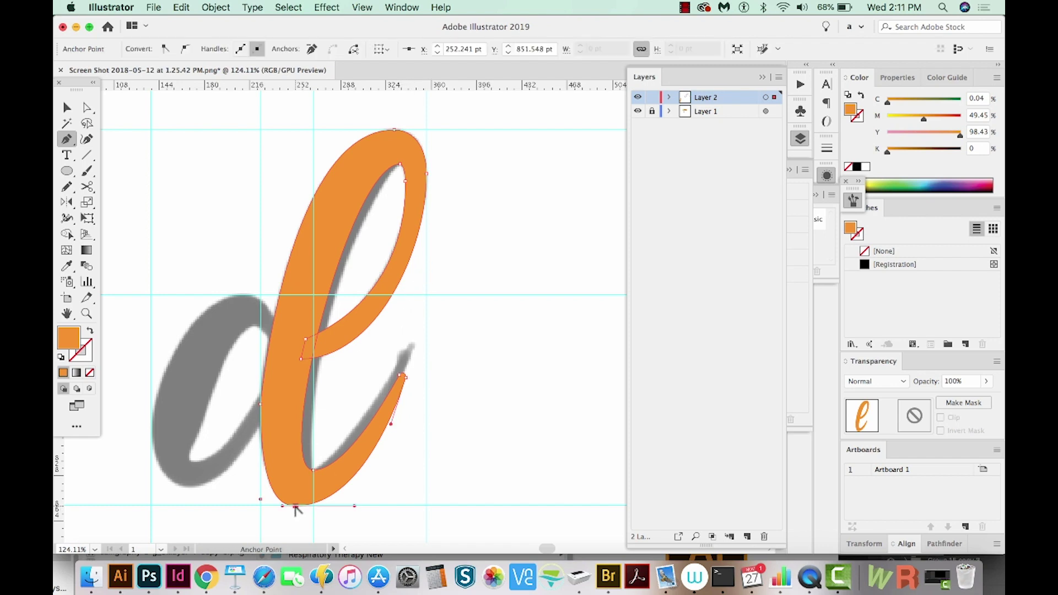
click(295, 505)
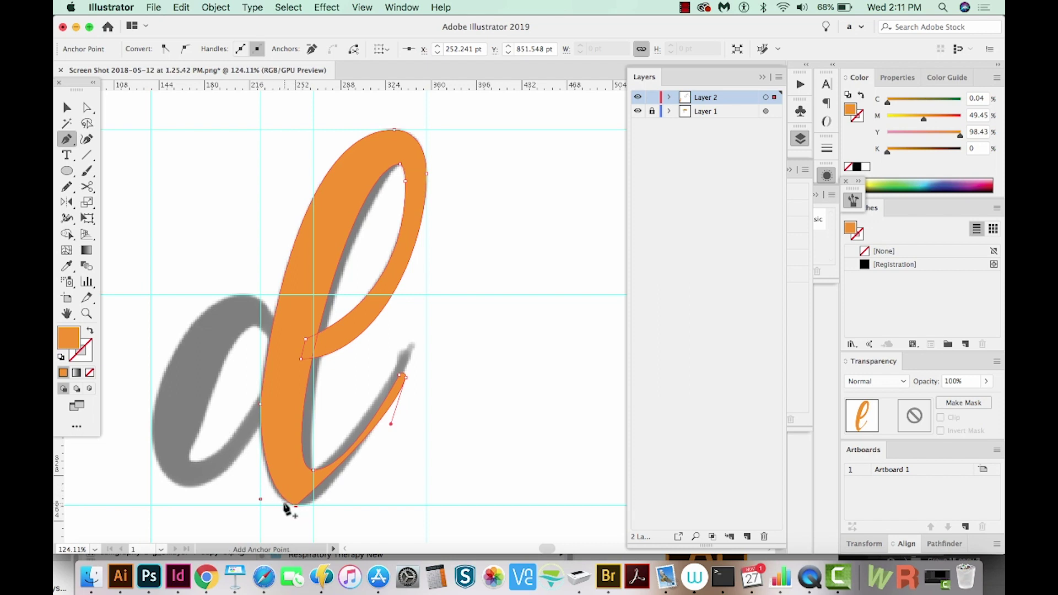
click(402, 377)
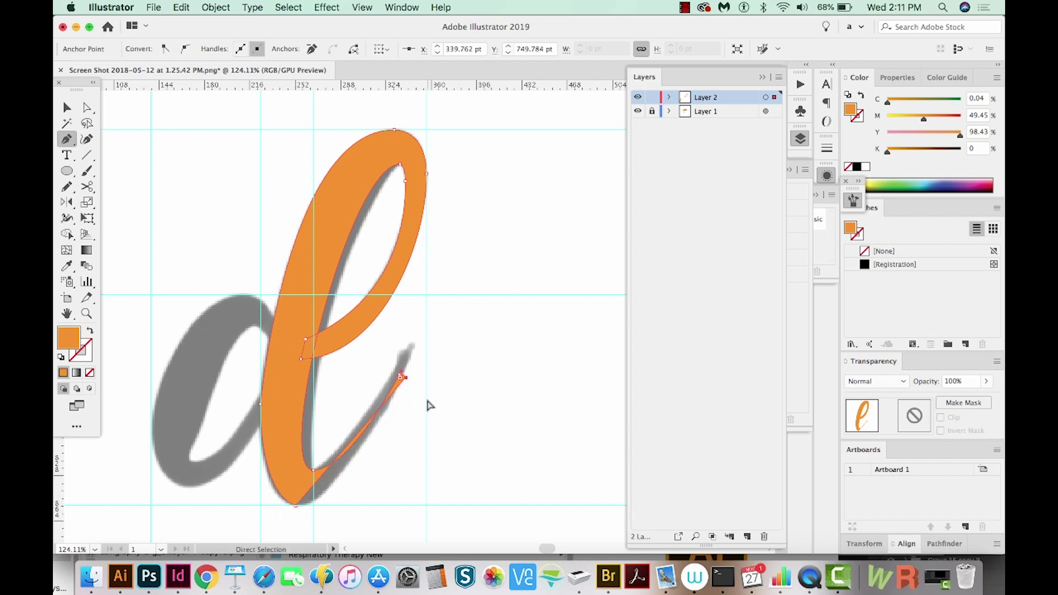
key(p)
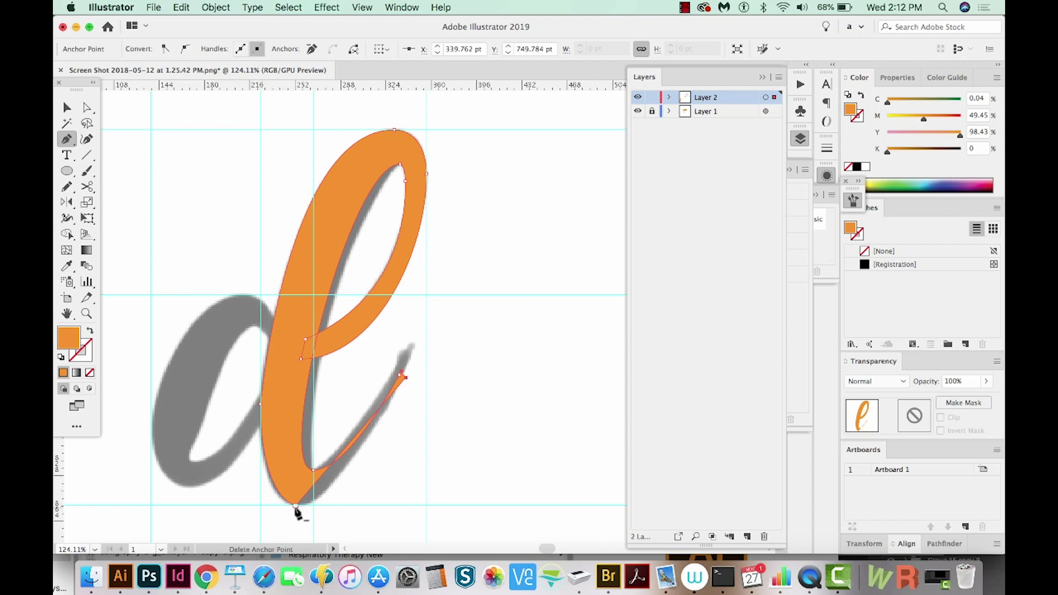
Drag smooth handles out of the bottom anchor and refine the bottom curve's handle
drag(296, 506, 356, 506)
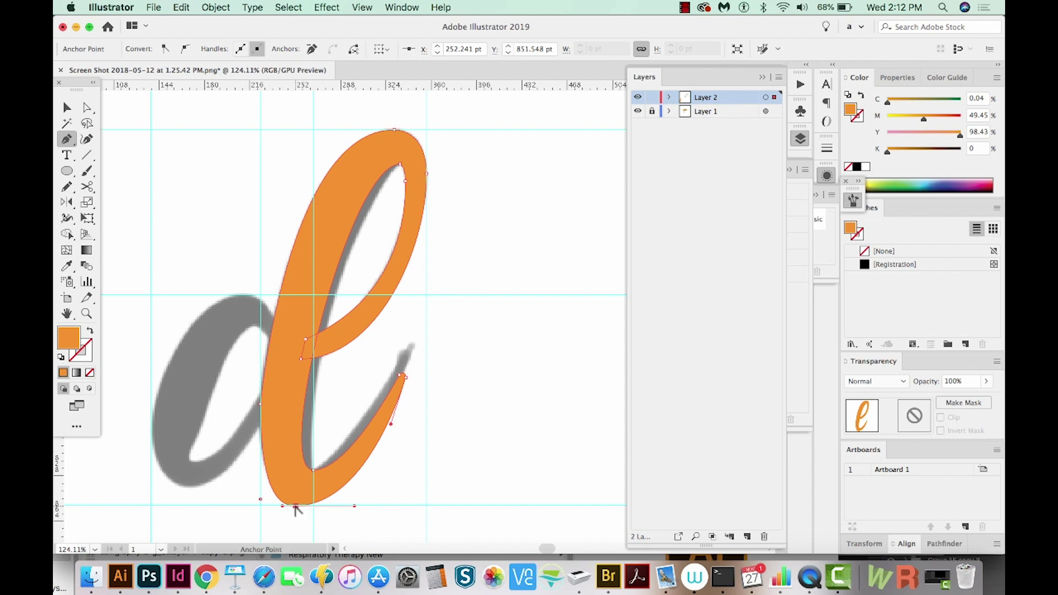
click(364, 477)
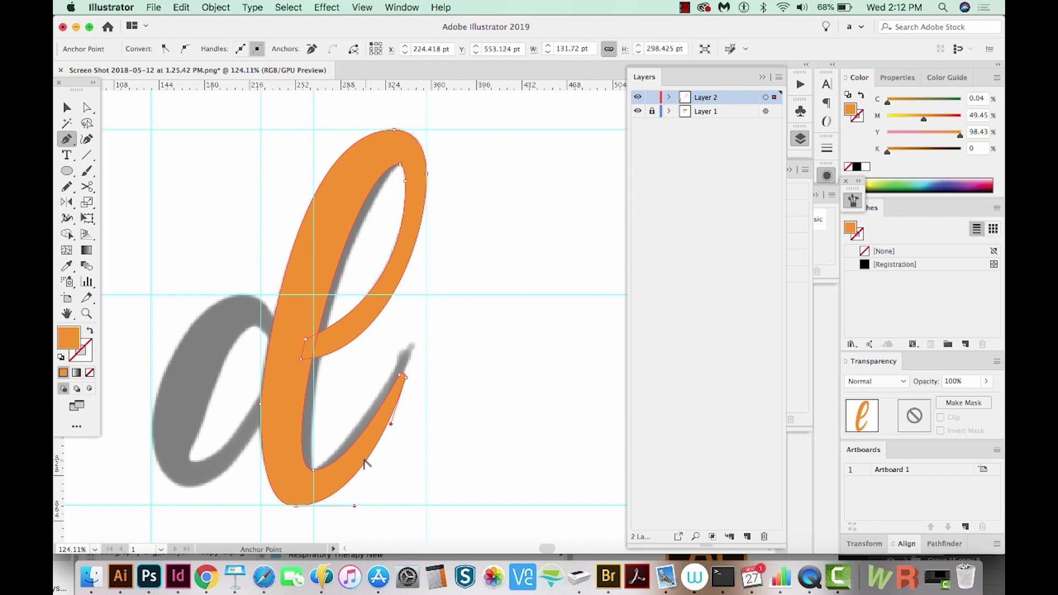
drag(368, 472, 374, 465)
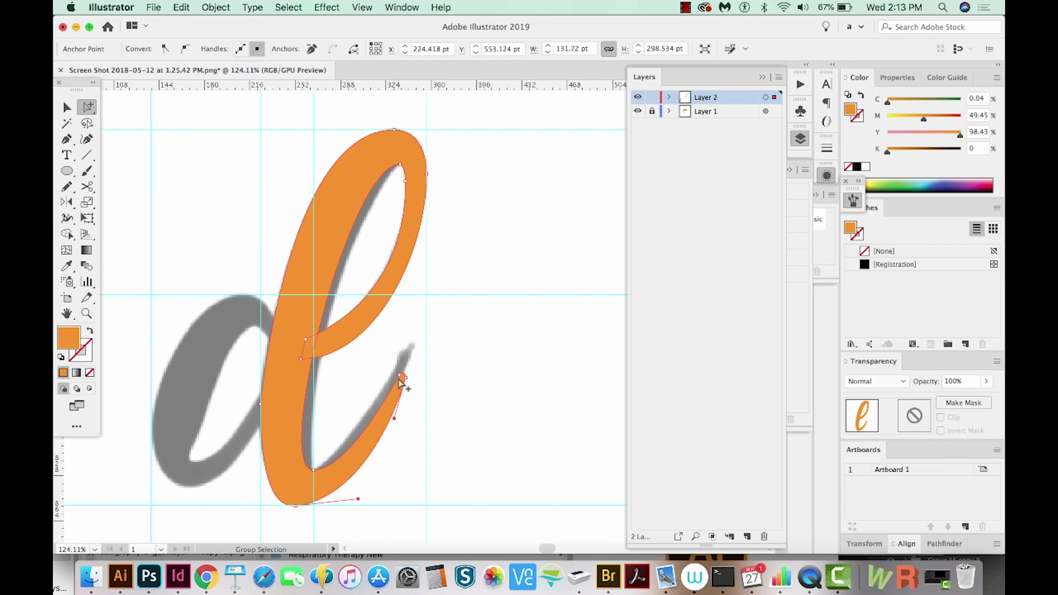
Zoom into the tail tip and redraw its edge freehand with the Pencil, widening the tail
key(n)
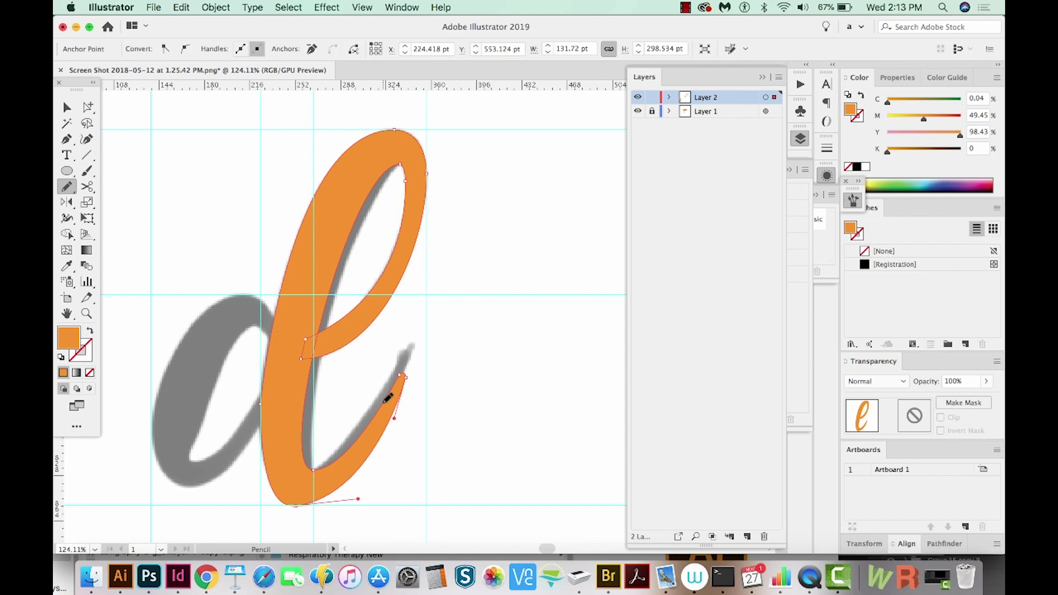
key(z)
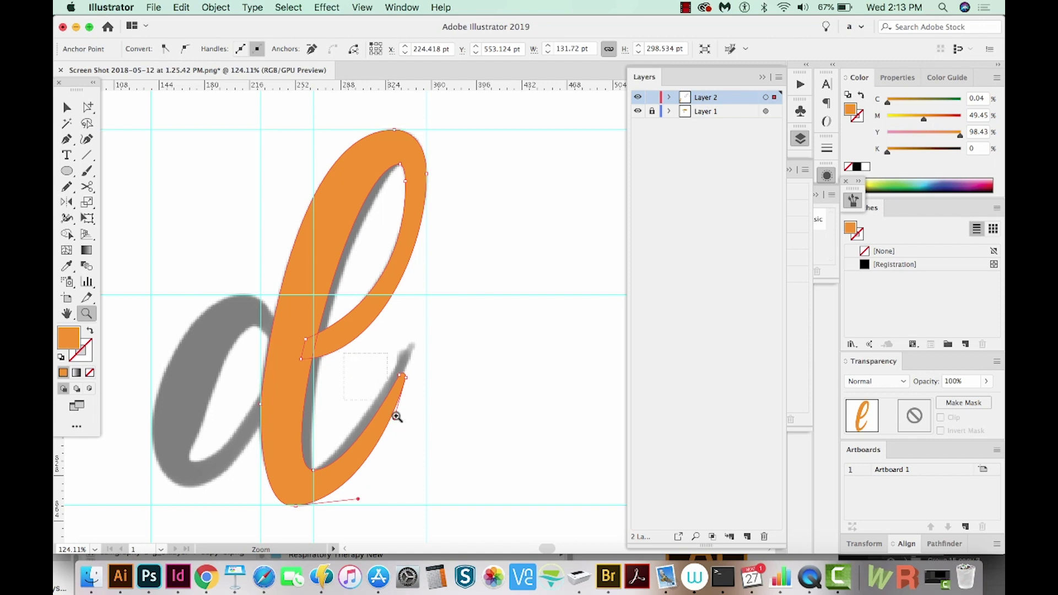
drag(397, 416, 432, 440)
key(n)
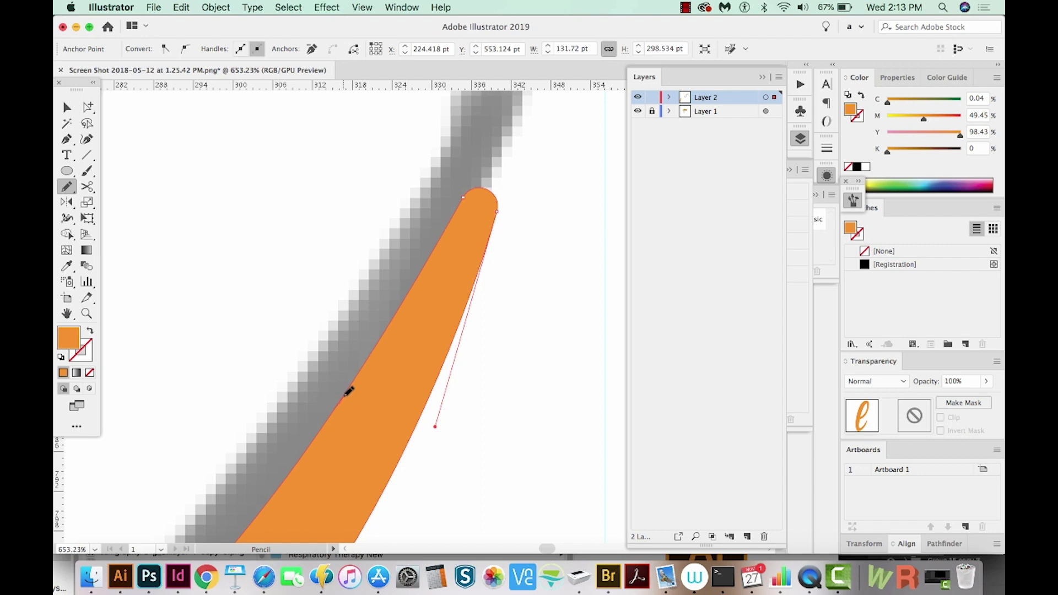
mouse_move(356, 383)
mouse_down()
mouse_move(347, 222)
mouse_move(438, 225)
mouse_up()
drag(457, 206, 459, 205)
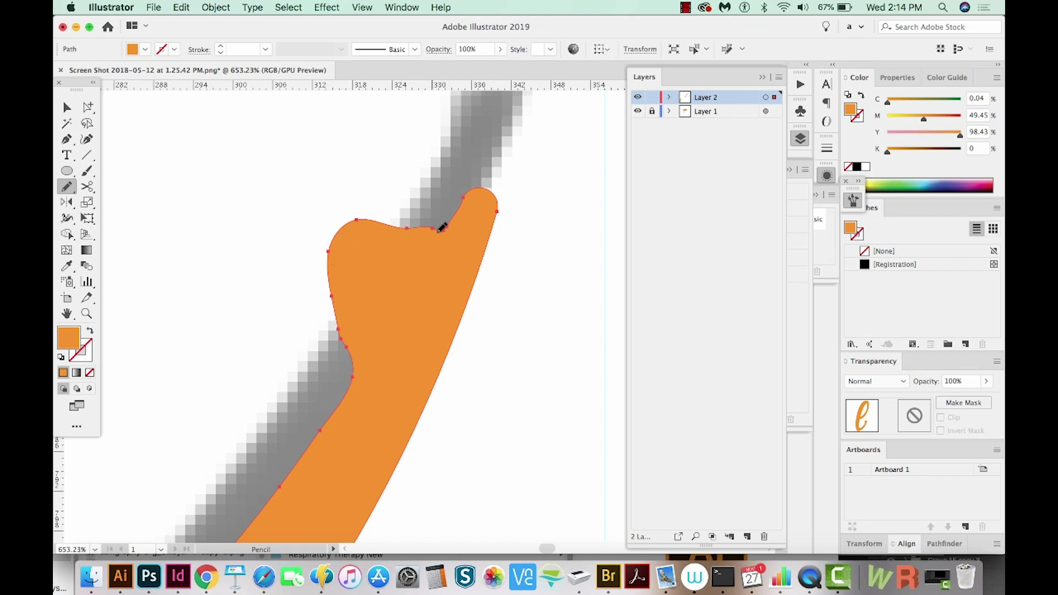
Zoom out and Pencil-redraw the loop's right edge, undoing the first bump for a smaller bulge
key(super+minus)
key(super+minus)
key(super+minus)
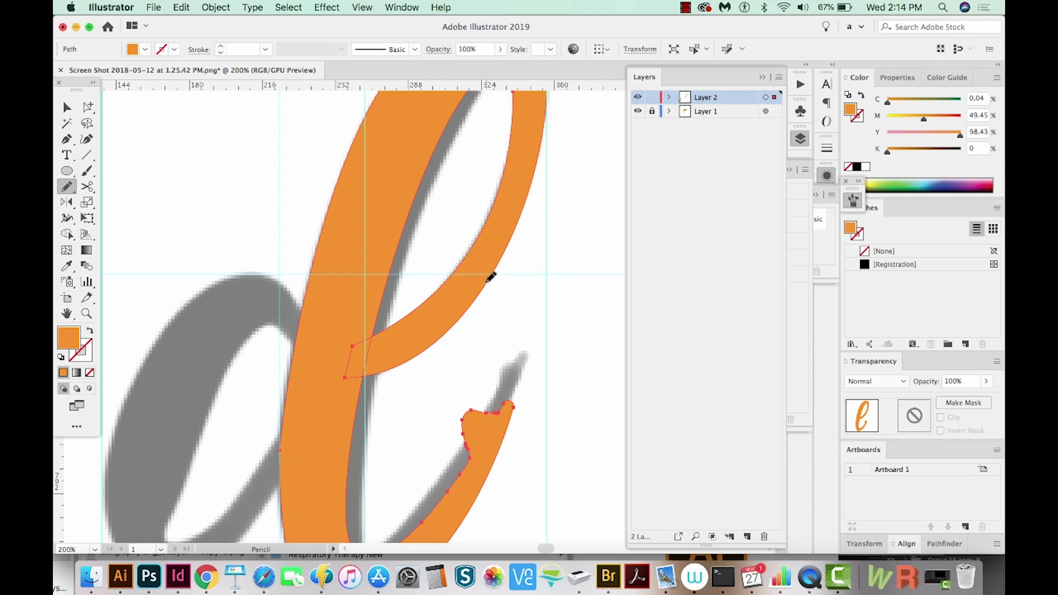
mouse_move(491, 278)
mouse_down()
mouse_move(567, 178)
mouse_move(543, 152)
mouse_up()
drag(548, 128, 547, 129)
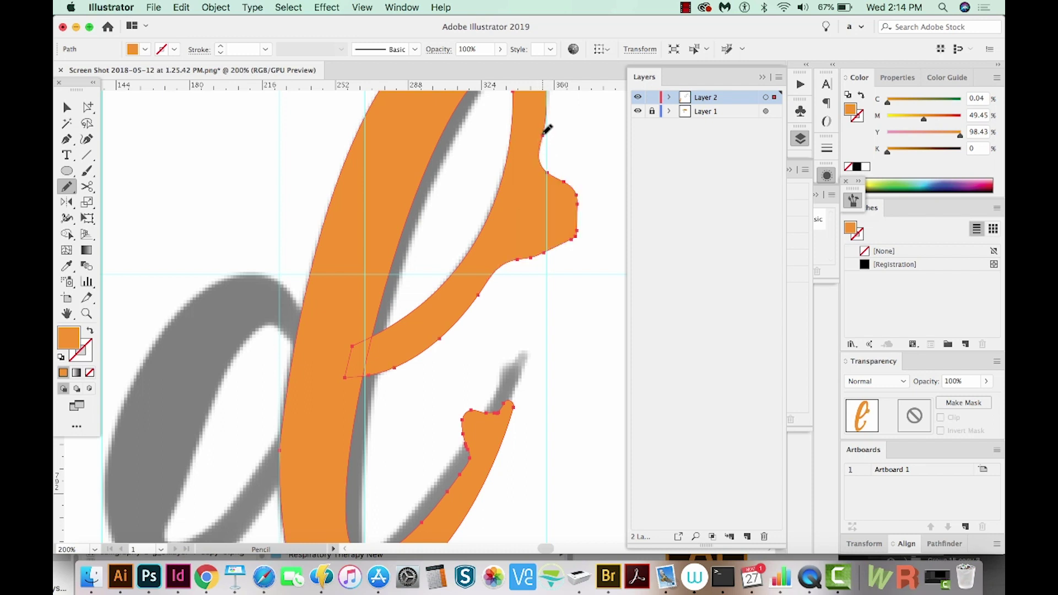
key(super+z)
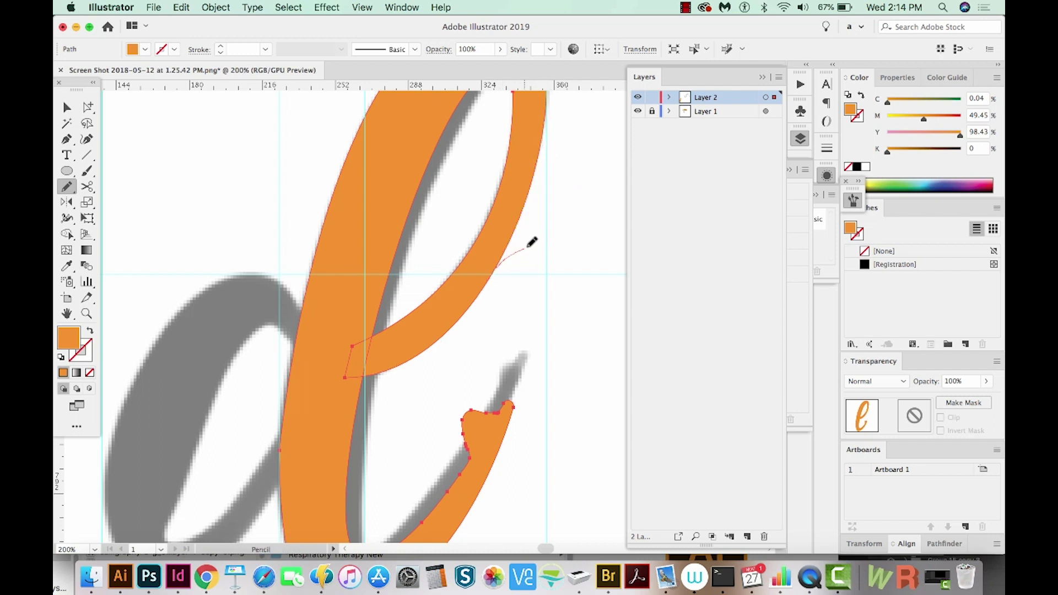
mouse_move(496, 267)
mouse_down()
mouse_move(552, 217)
mouse_move(538, 187)
mouse_up()
drag(530, 197, 531, 196)
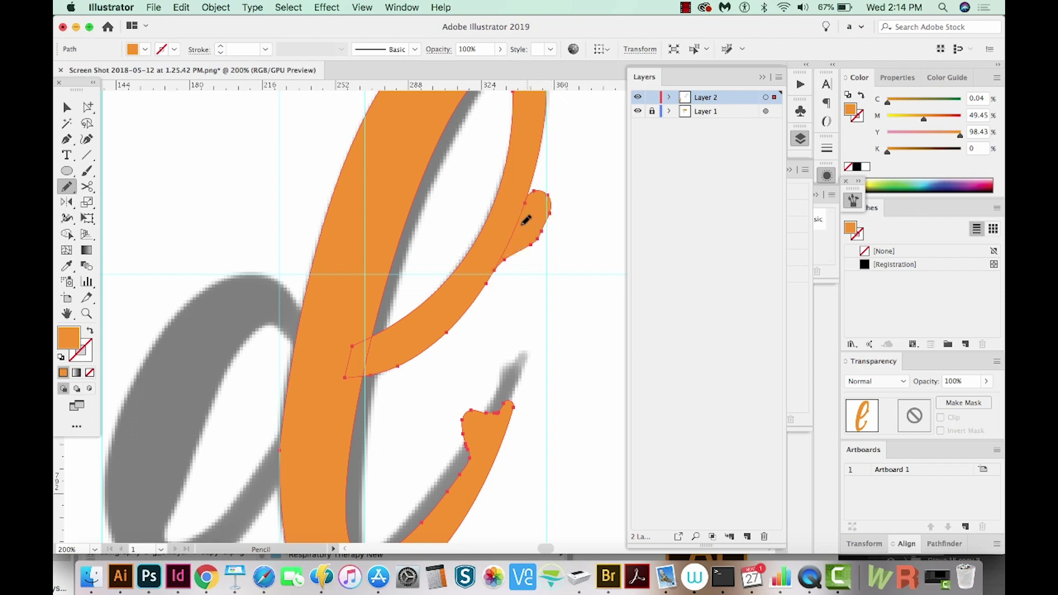